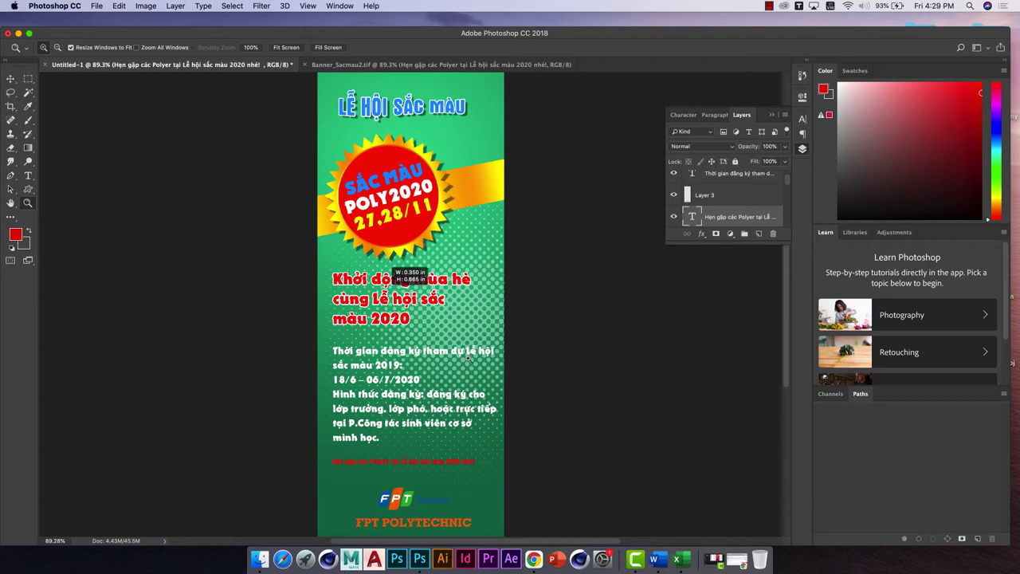
# Zoom in on the example banner's halftone dots, zoom back out, then bring up Banner_Sacmau2.tif
pyautogui.moveTo(373, 263); pyautogui.dragTo(521, 408)
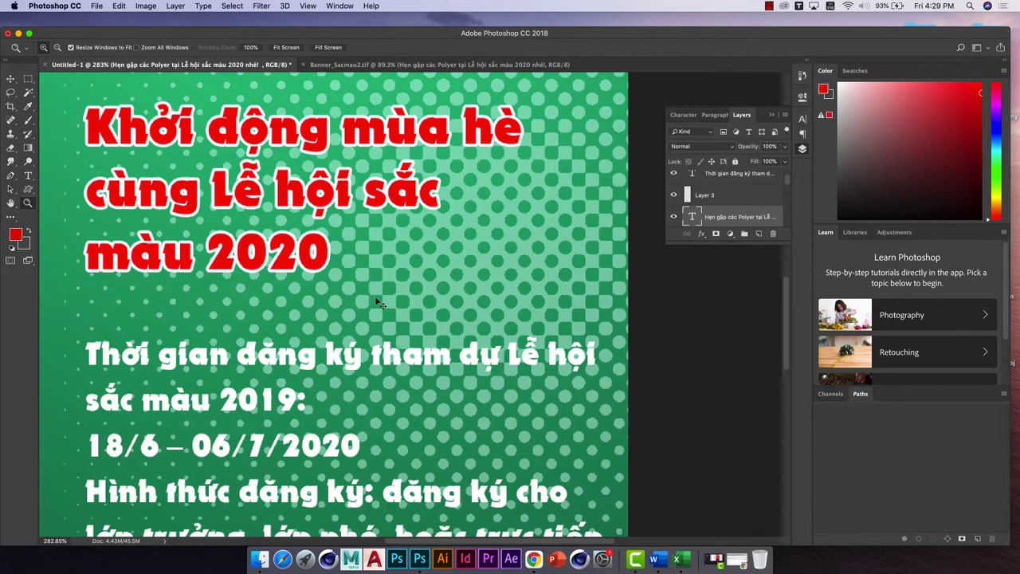
pyautogui.hotkey('ctrl', '-')
pyautogui.hotkey('ctrl', '-')
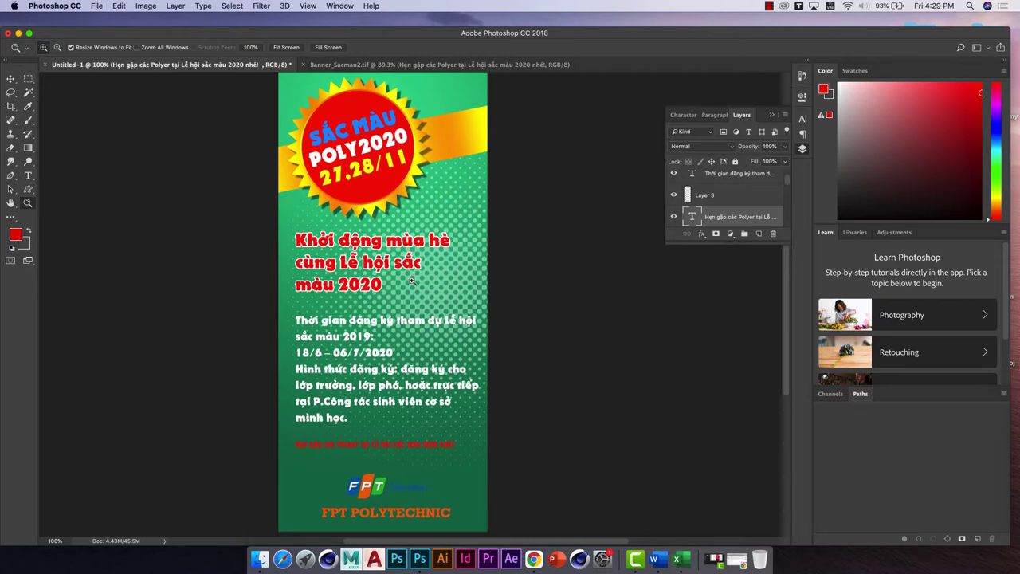
pyautogui.scroll(2, 351, 218)
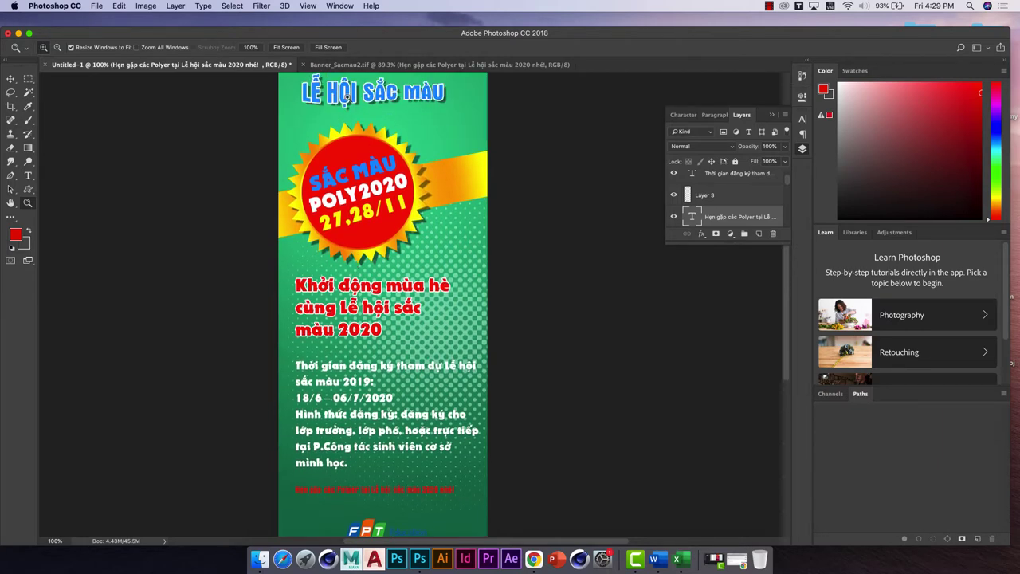
pyautogui.click(403, 64)
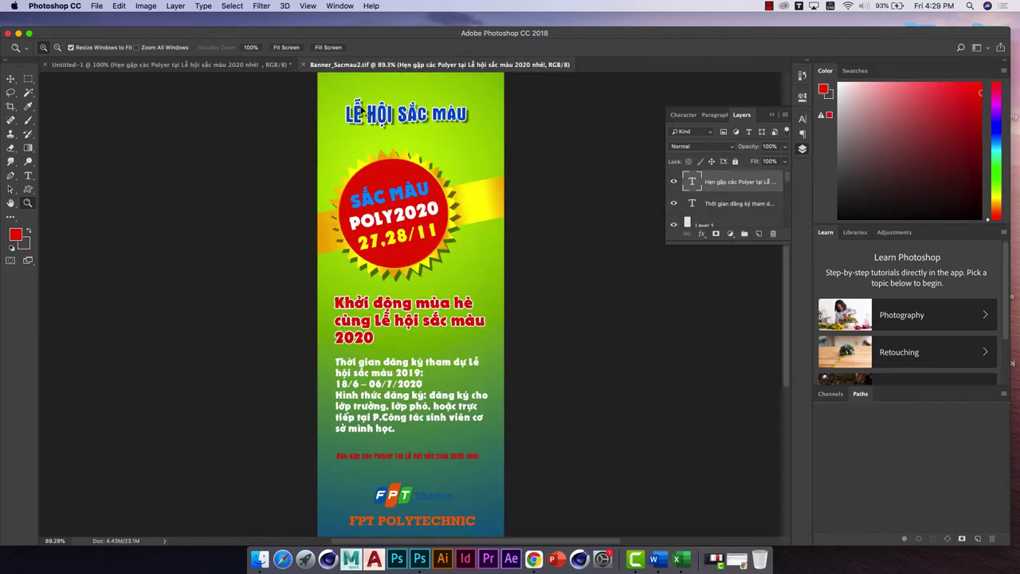
# Create a new document 10 cm wide by 25 cm tall at 200 pixels/inch
pyautogui.press('super+n')
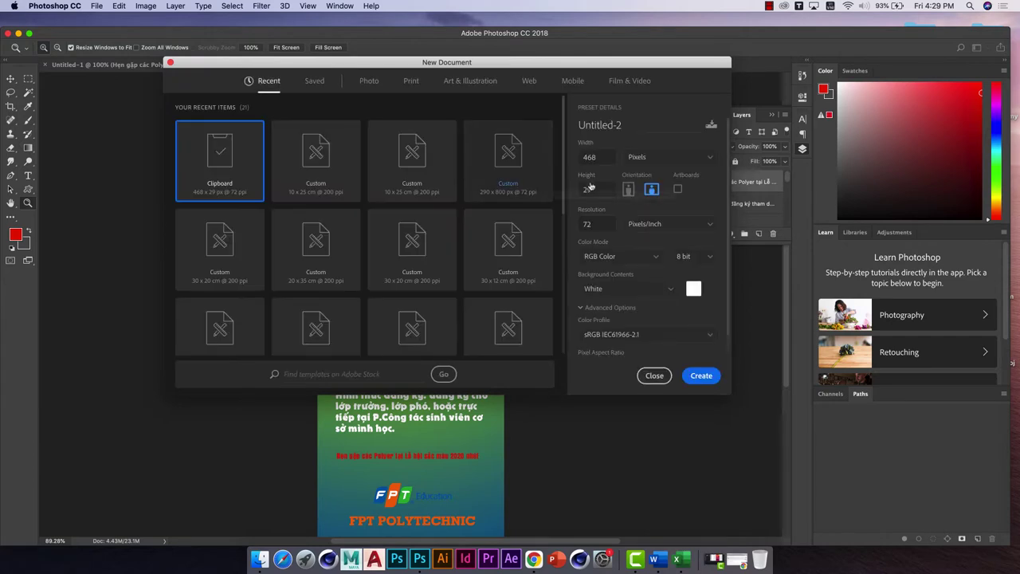
pyautogui.click(641, 159)
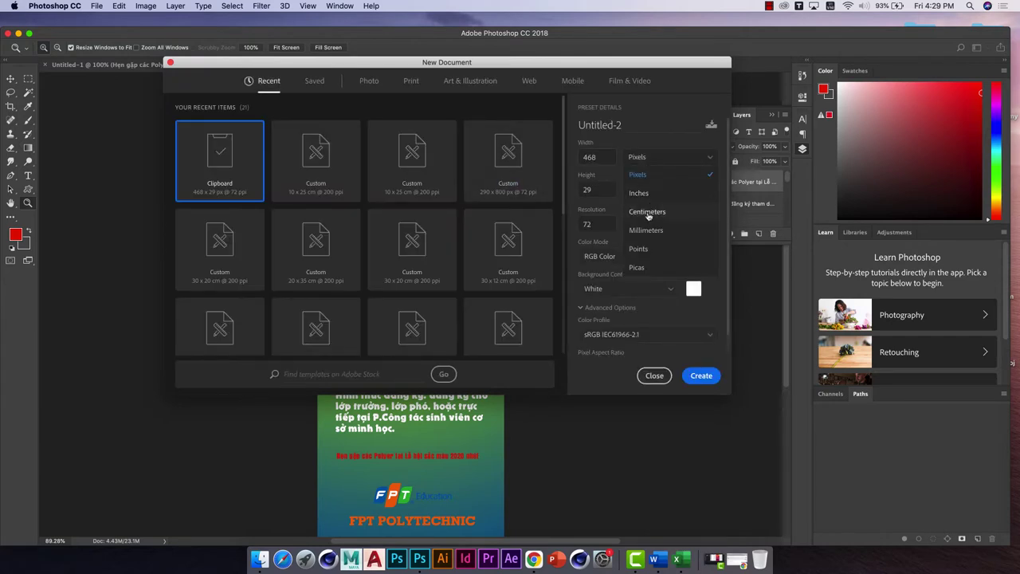
pyautogui.click(647, 212)
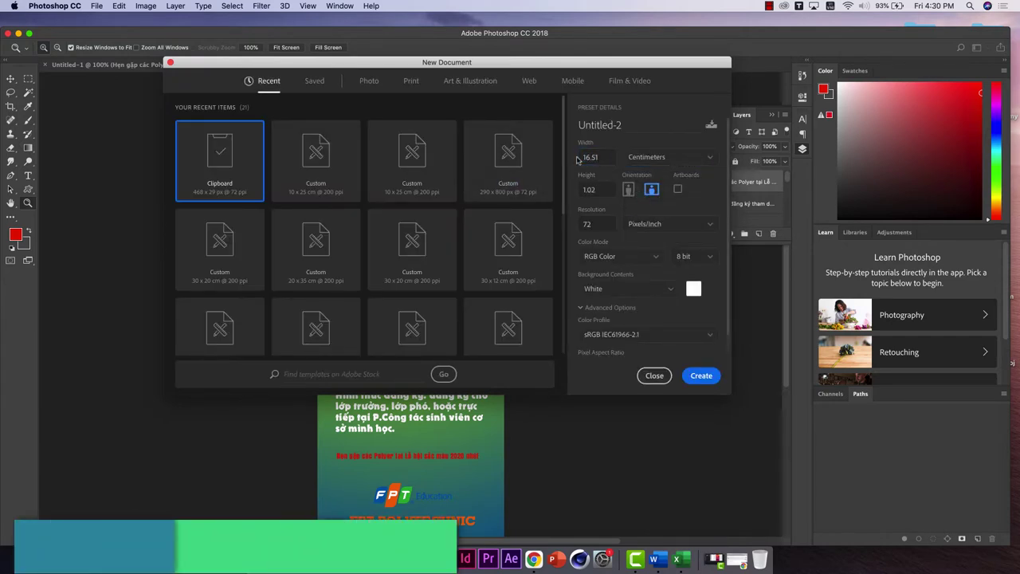
pyautogui.click(580, 158)
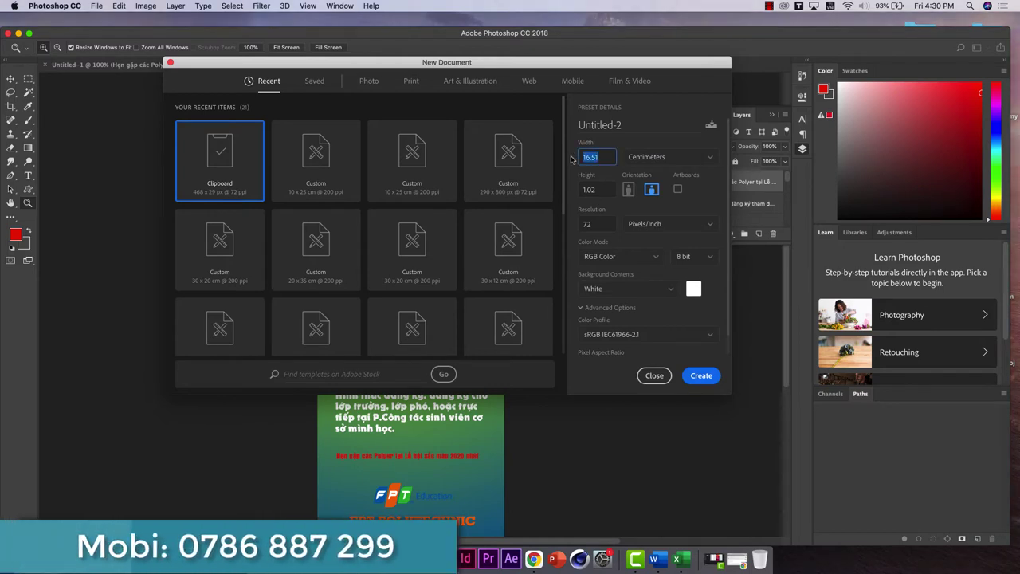
pyautogui.write('10')
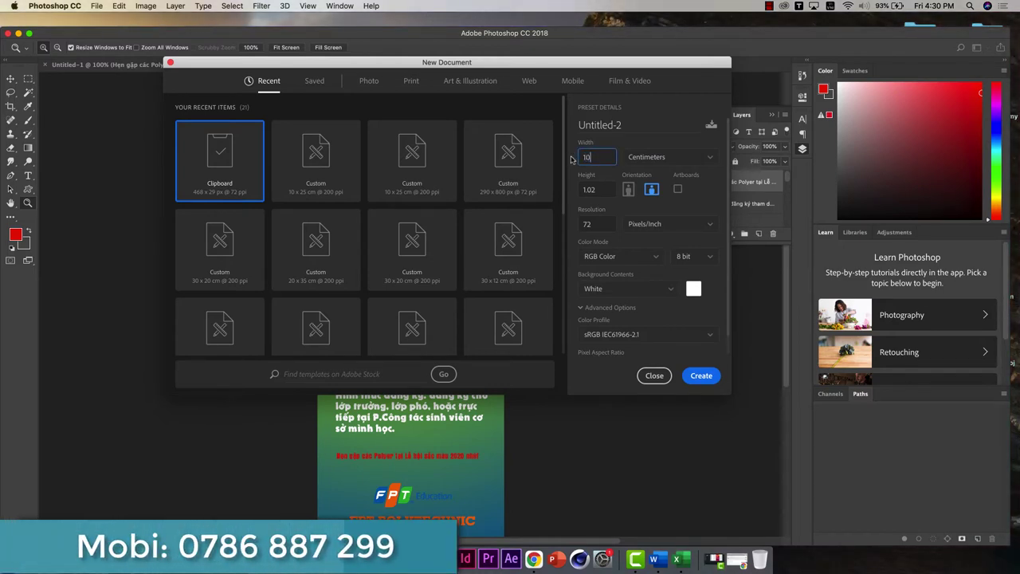
pyautogui.press('Tab')
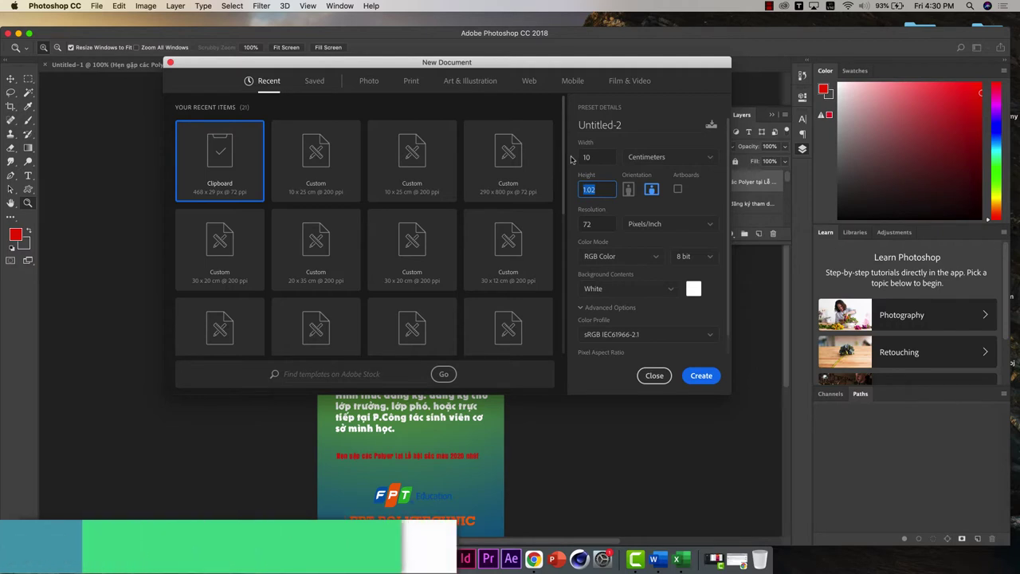
pyautogui.write('25')
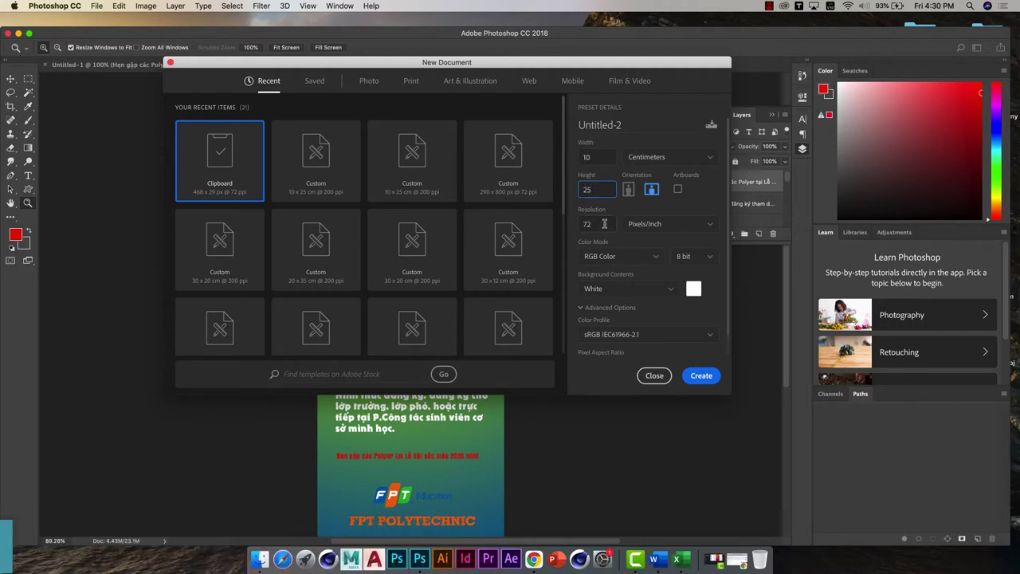
pyautogui.press('Tab')
pyautogui.write('200')
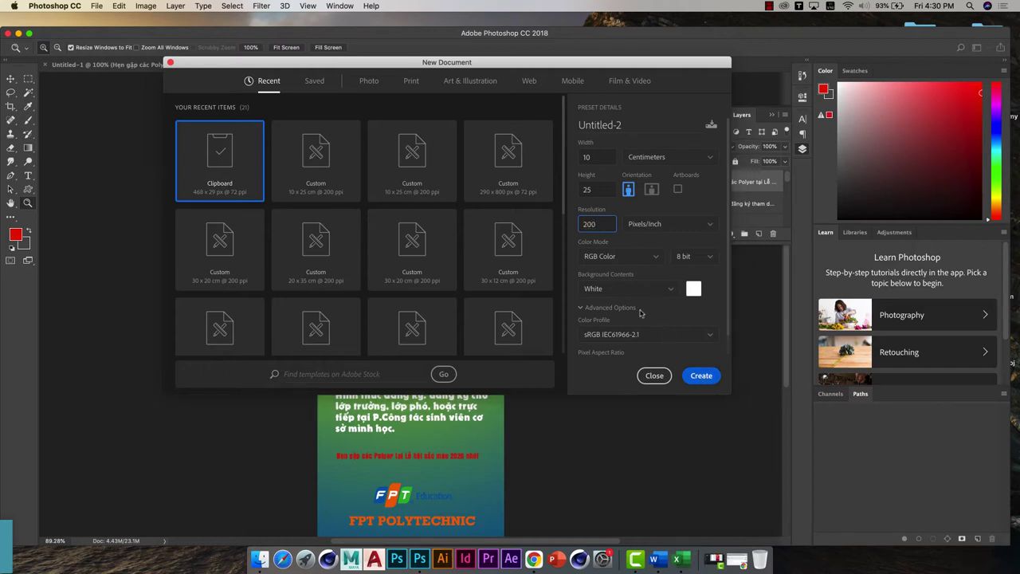
pyautogui.press('Return')
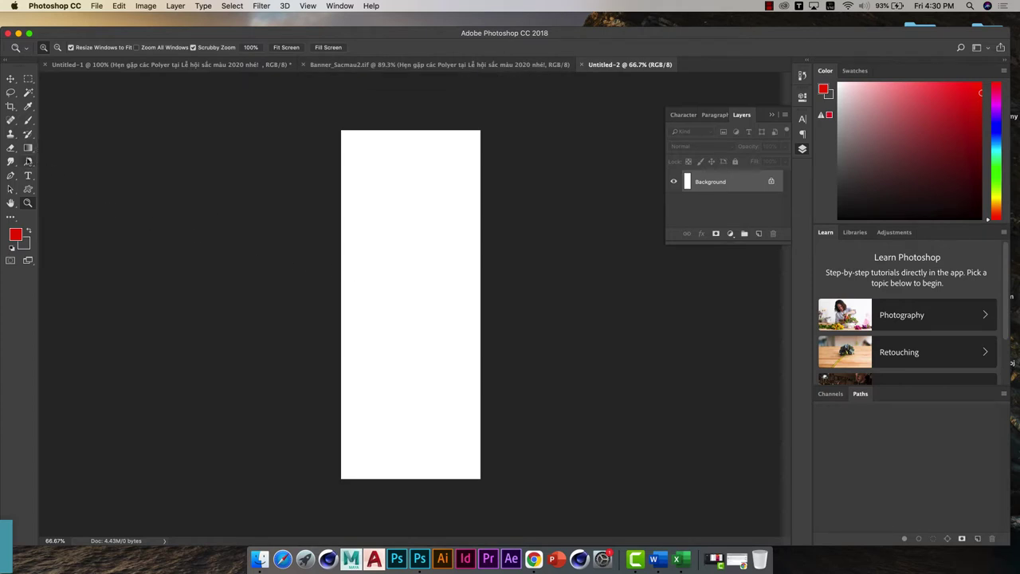
# Choose the Brush tool and set the foreground colour to dark grey 3e3e3e
pyautogui.moveTo(30, 122); pyautogui.dragTo(63, 124)
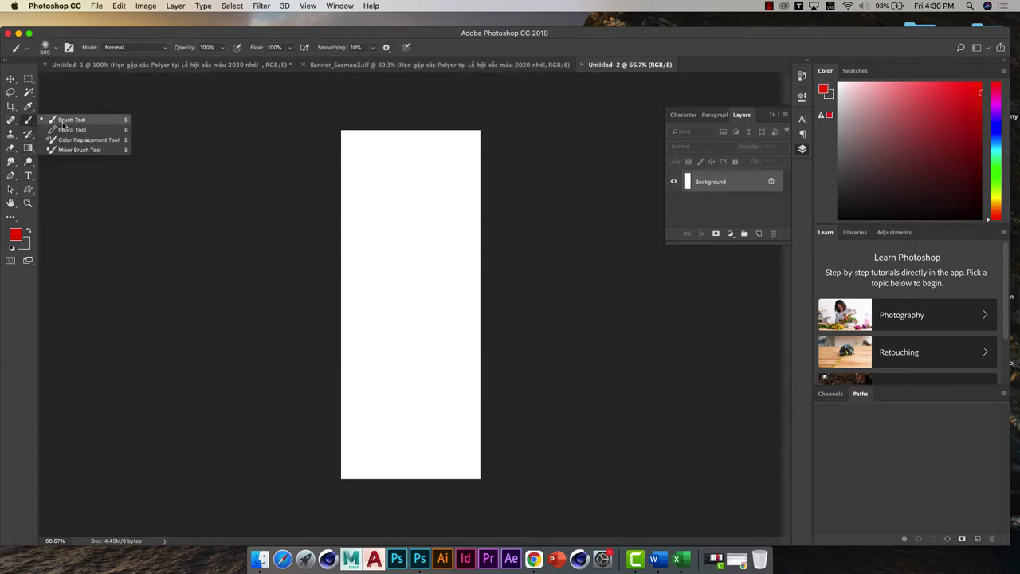
pyautogui.click(63, 123)
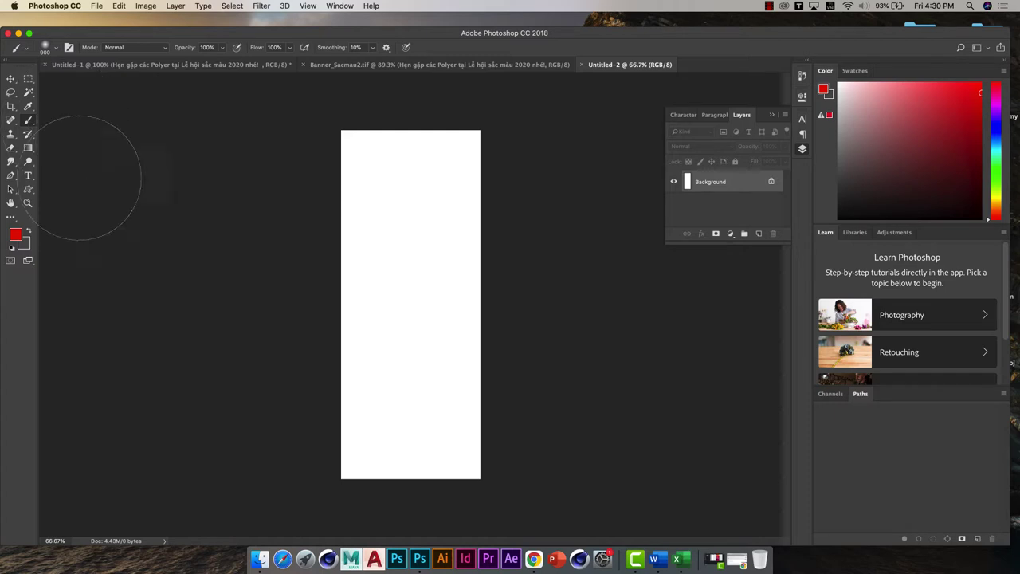
pyautogui.click(12, 248)
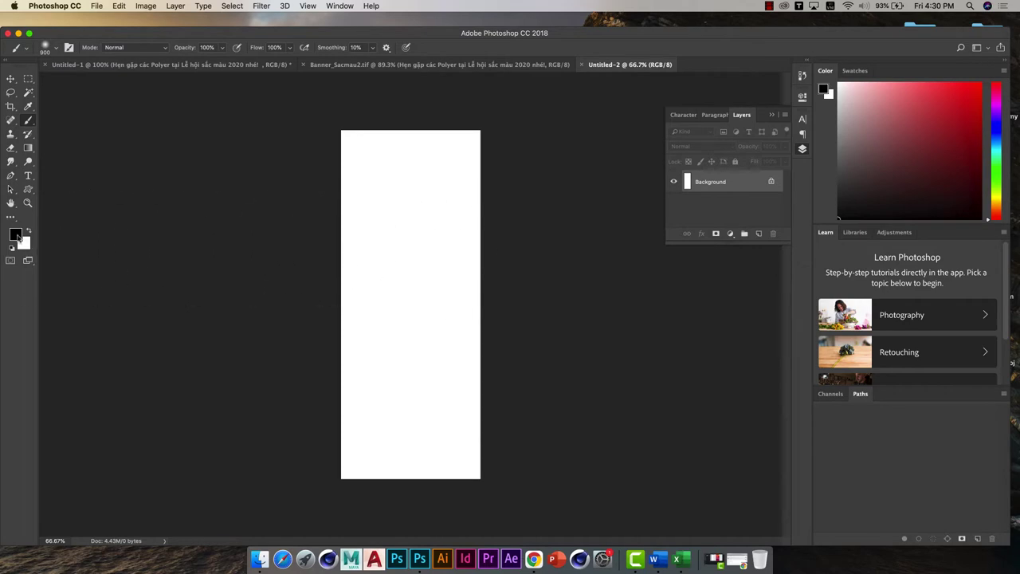
pyautogui.click(16, 235)
pyautogui.moveTo(377, 279)
pyautogui.mouseDown()
pyautogui.moveTo(358, 285)
pyautogui.moveTo(374, 191)
pyautogui.mouseUp()
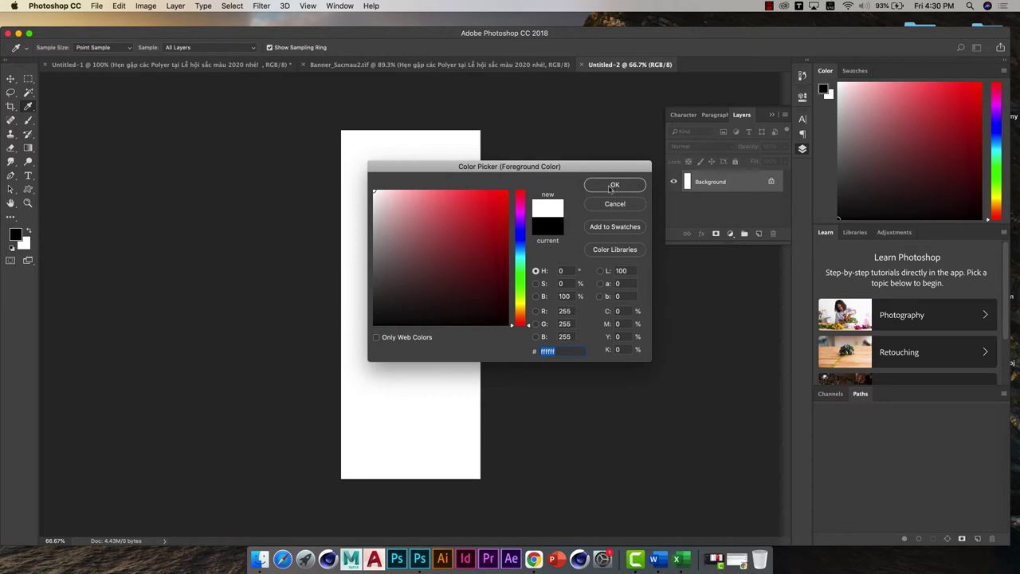
pyautogui.moveTo(373, 291); pyautogui.dragTo(356, 292)
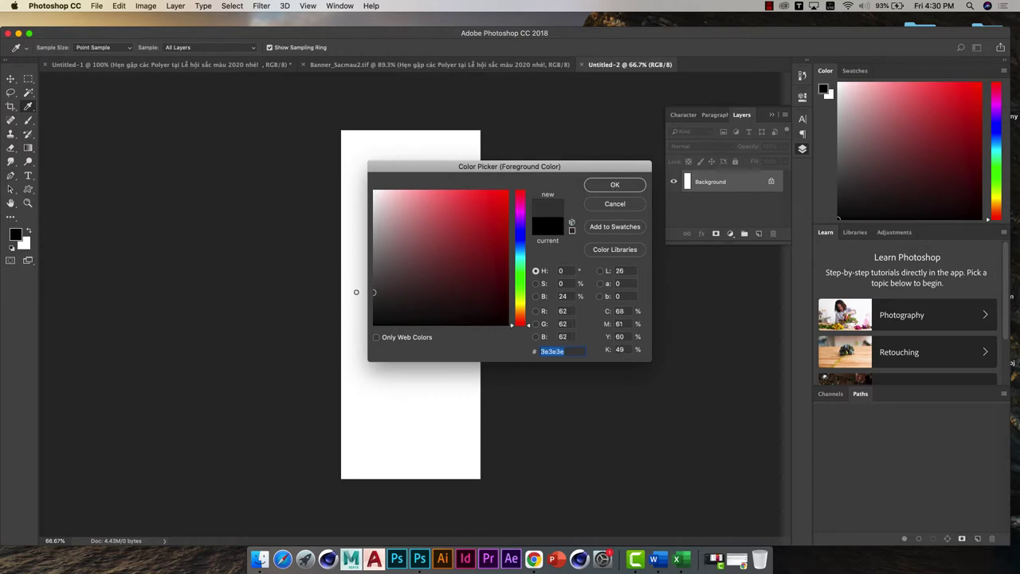
pyautogui.click(614, 184)
# Paint one soft dark dot at the canvas centre with a 600 px, 0% hardness brush
pyautogui.press('b')
pyautogui.rightClick(408, 249)
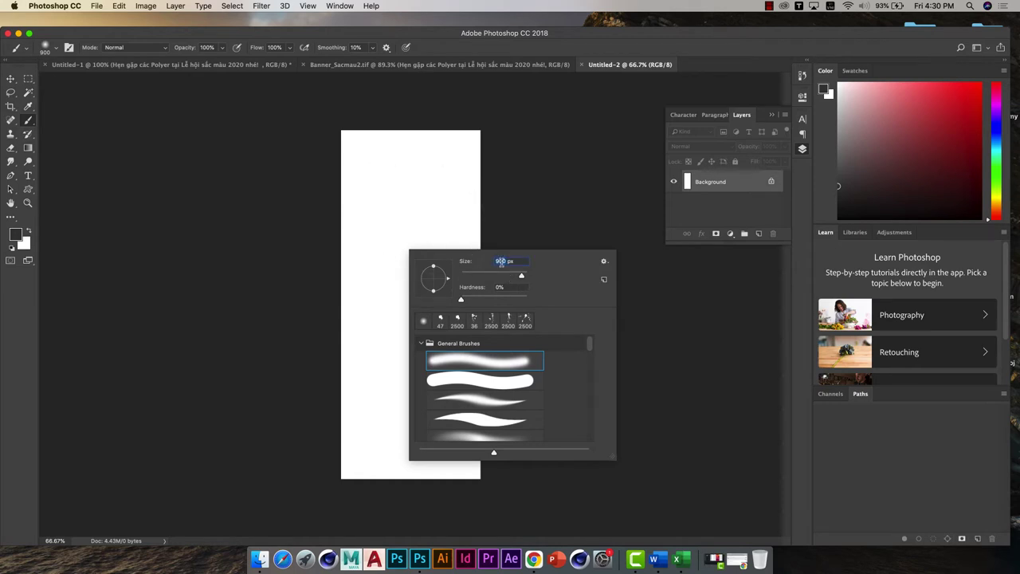
pyautogui.write('80')
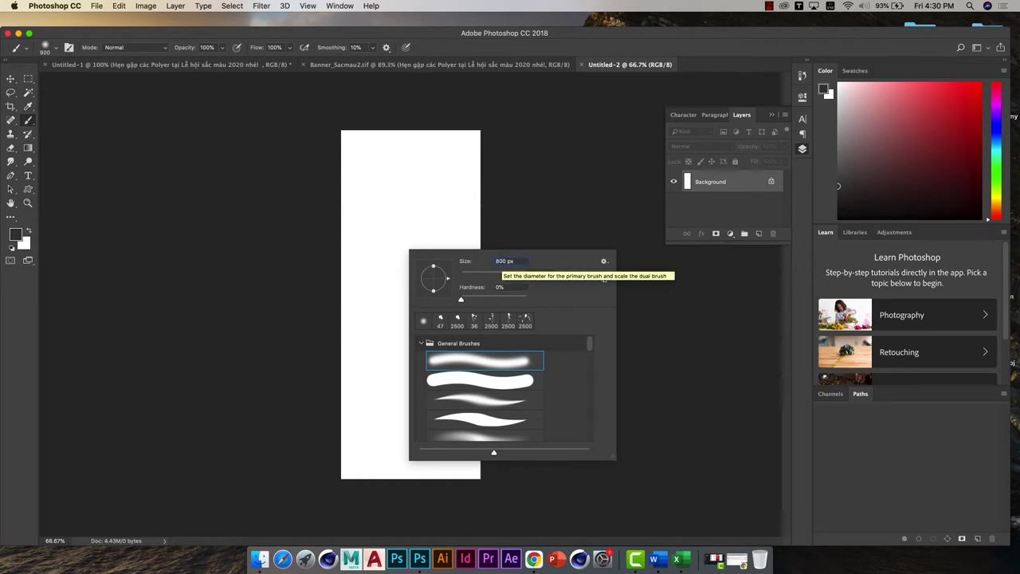
pyautogui.press('Return')
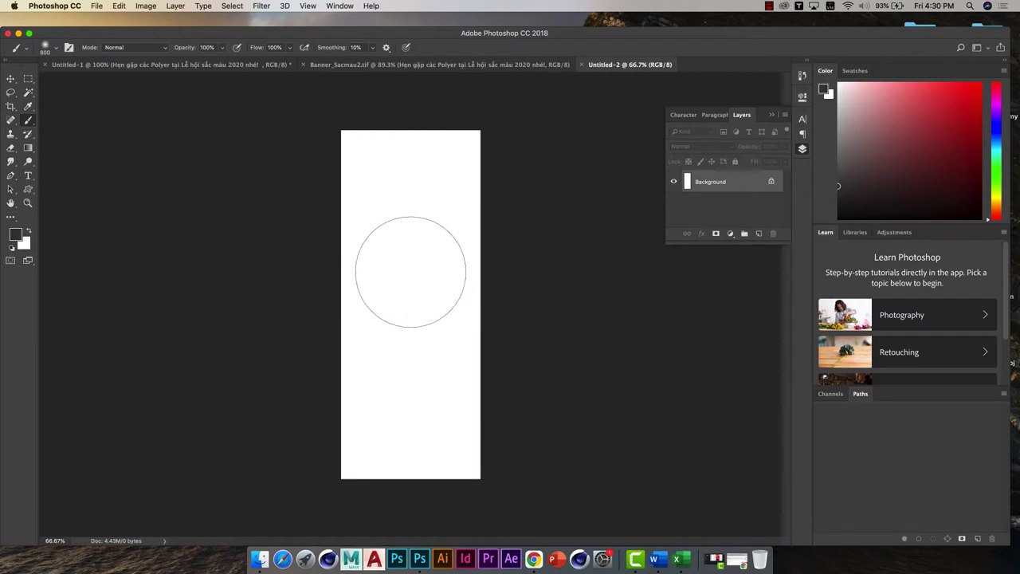
pyautogui.click(411, 272)
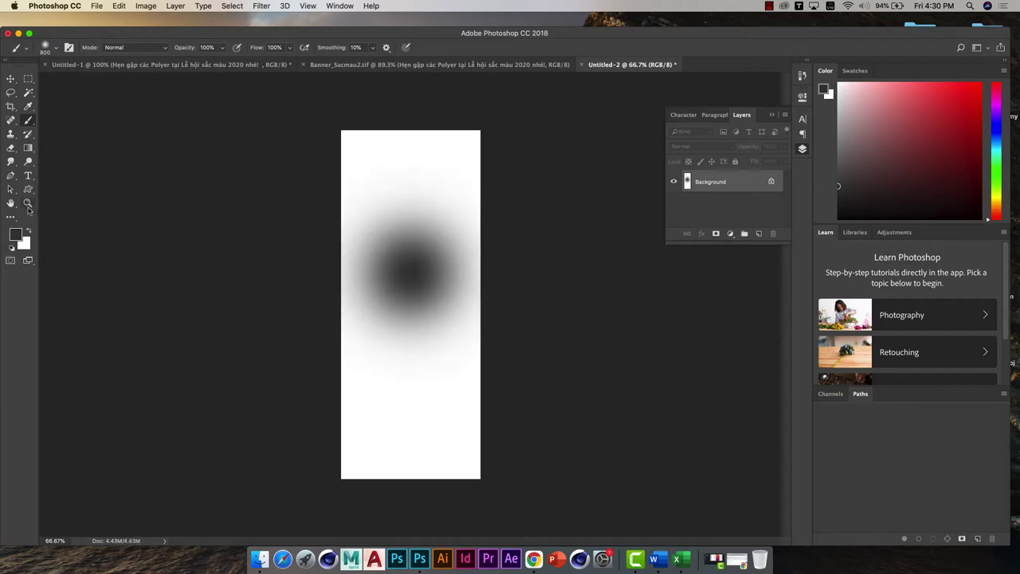
pyautogui.press('super+z')
pyautogui.rightClick(420, 256)
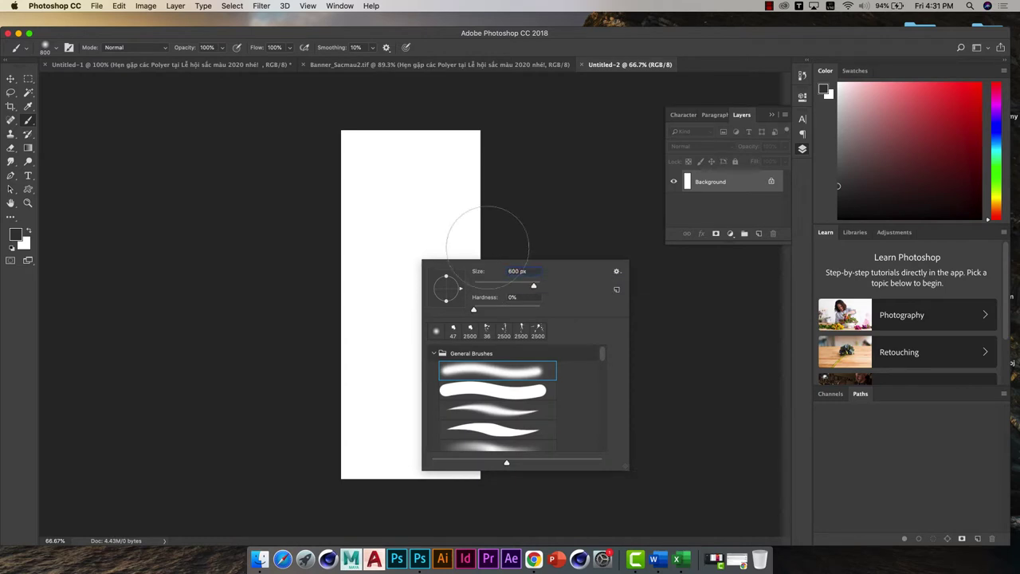
pyautogui.press('Return')
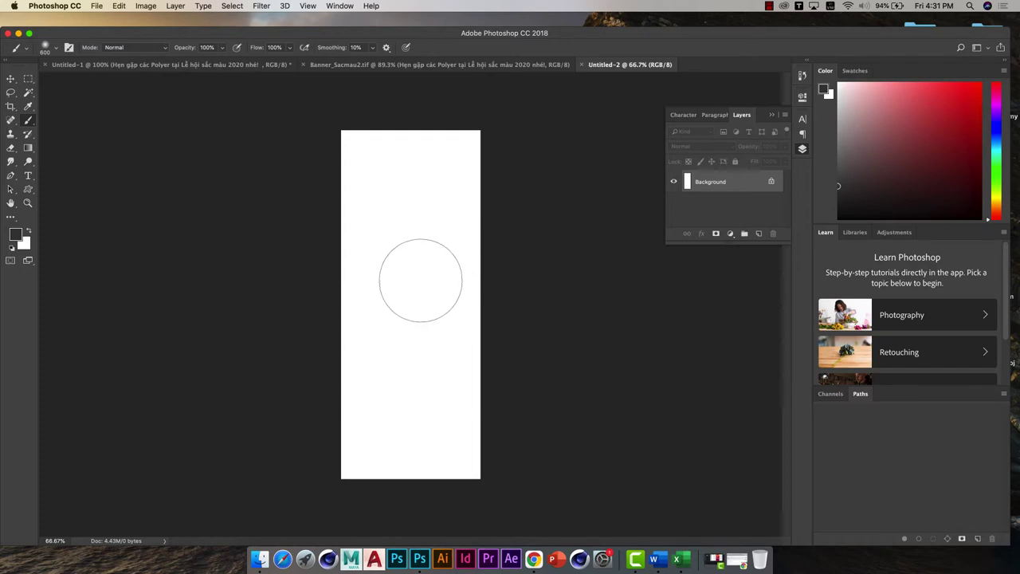
pyautogui.click(416, 278)
pyautogui.click(10, 79)
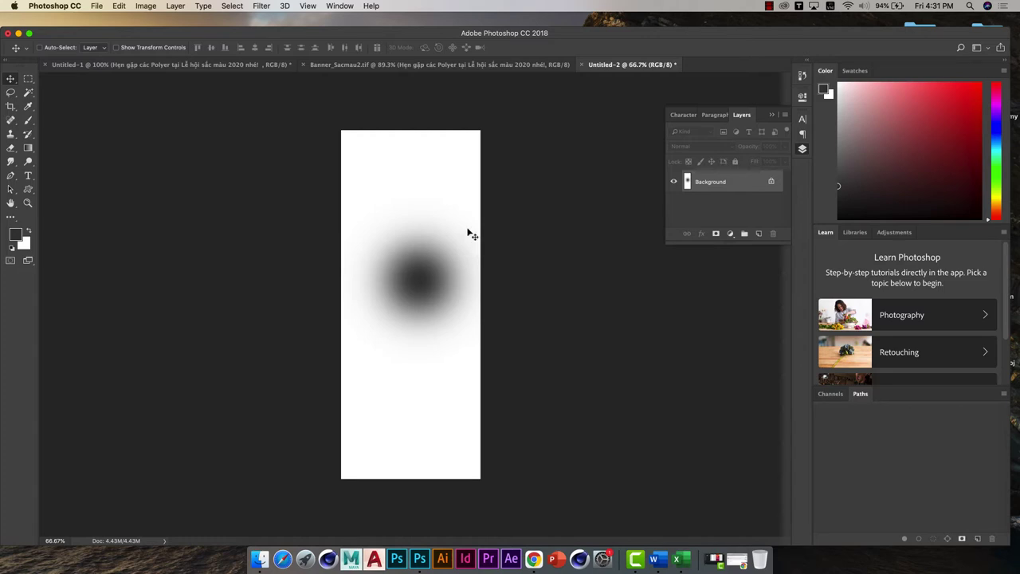
# Keep only the Red channel active and start the Image > Mode > Bitmap conversion
pyautogui.click(827, 395)
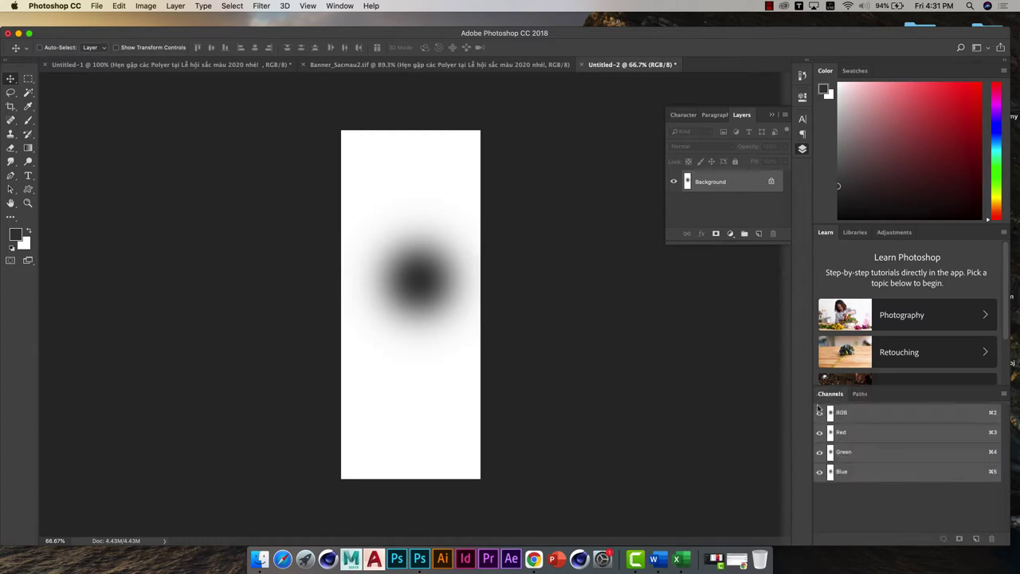
pyautogui.click(843, 452)
pyautogui.click(845, 435)
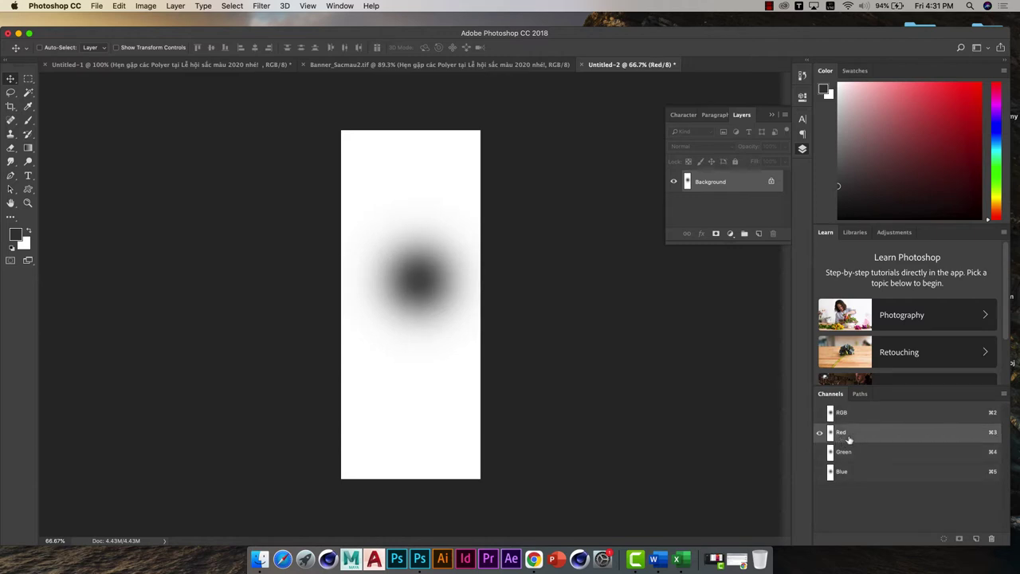
pyautogui.click(147, 6)
pyautogui.moveTo(159, 18)
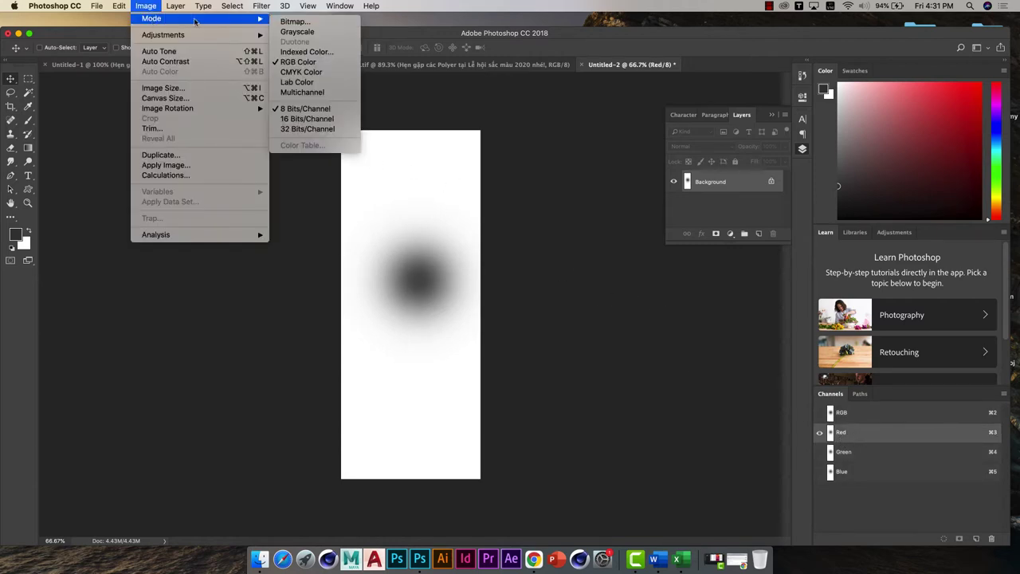
pyautogui.click(293, 21)
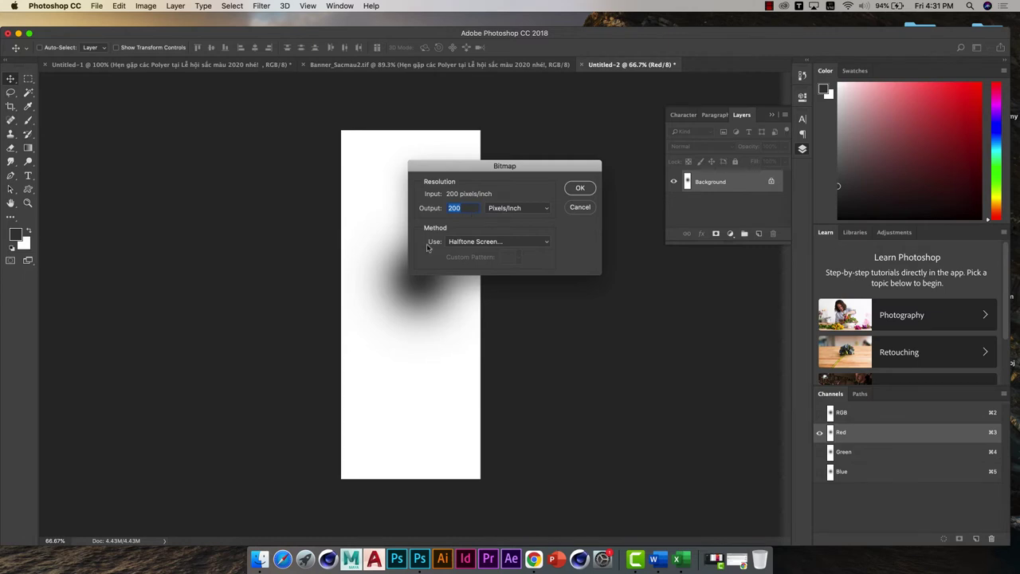
# Convert to Bitmap with a Halftone Screen of round dots, 8 lines/inch at 45 degrees
pyautogui.click(490, 241)
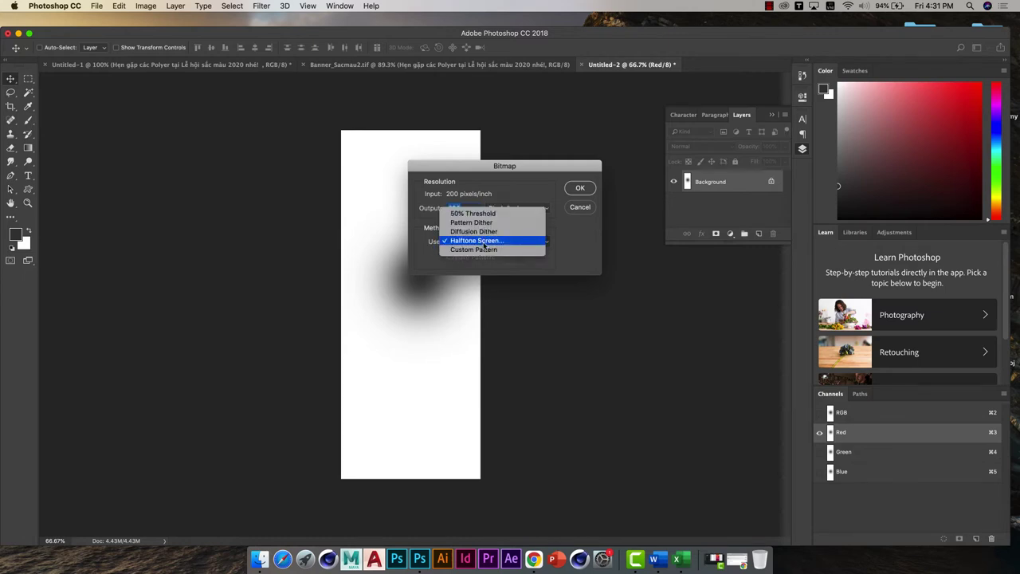
pyautogui.click(484, 243)
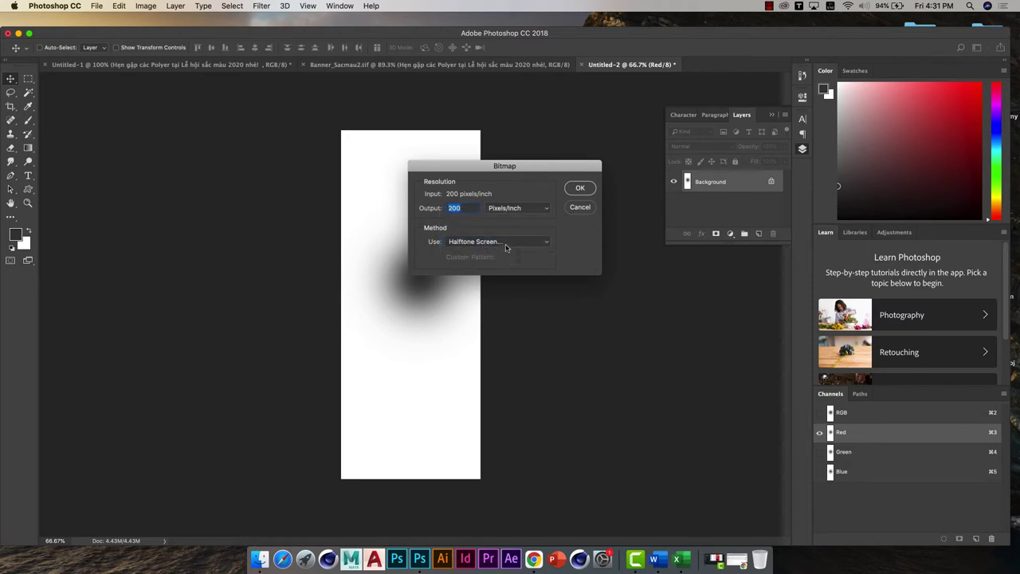
pyautogui.click(581, 188)
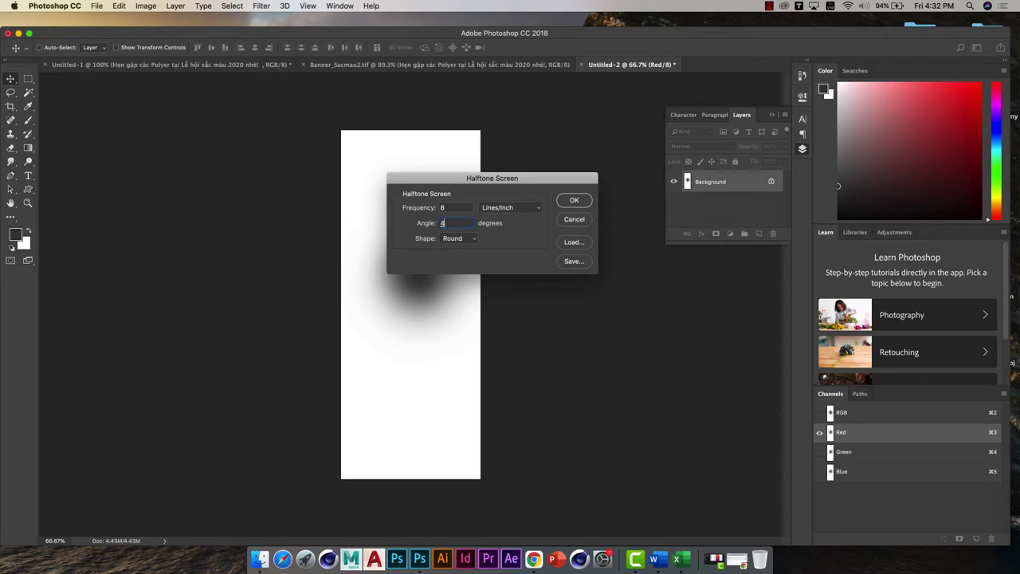
pyautogui.write('5')
pyautogui.click(459, 238)
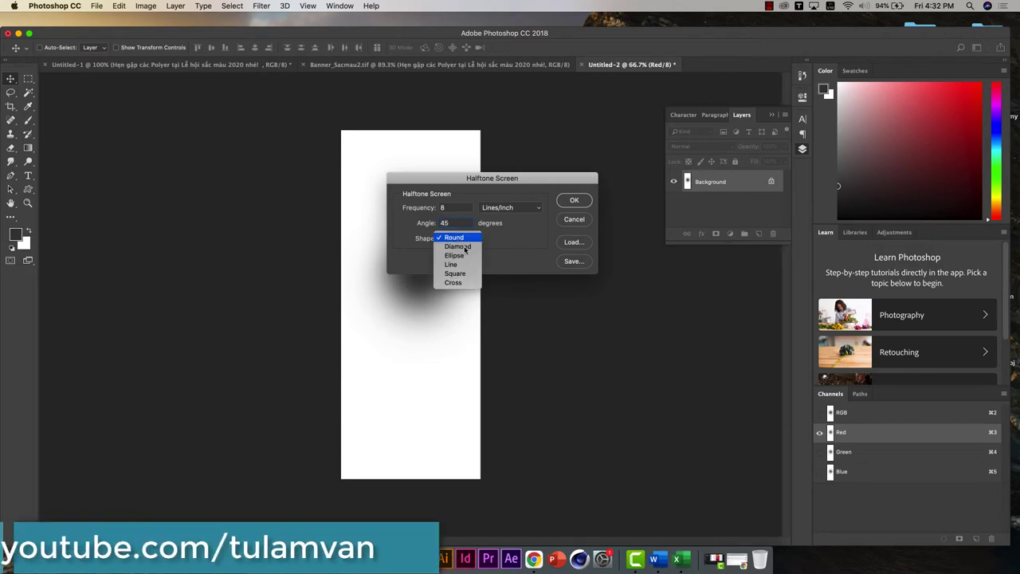
pyautogui.click(454, 238)
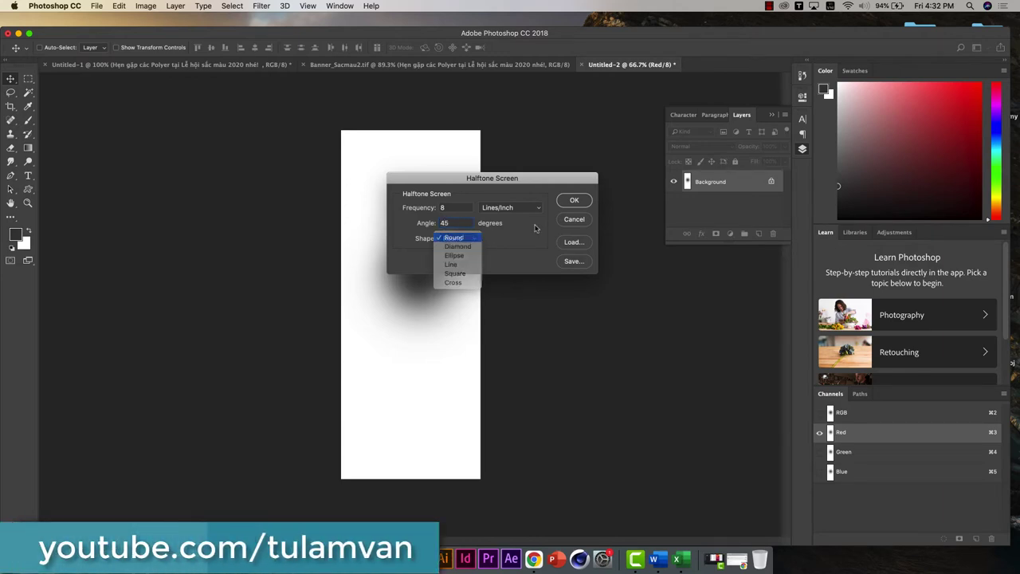
pyautogui.click(574, 201)
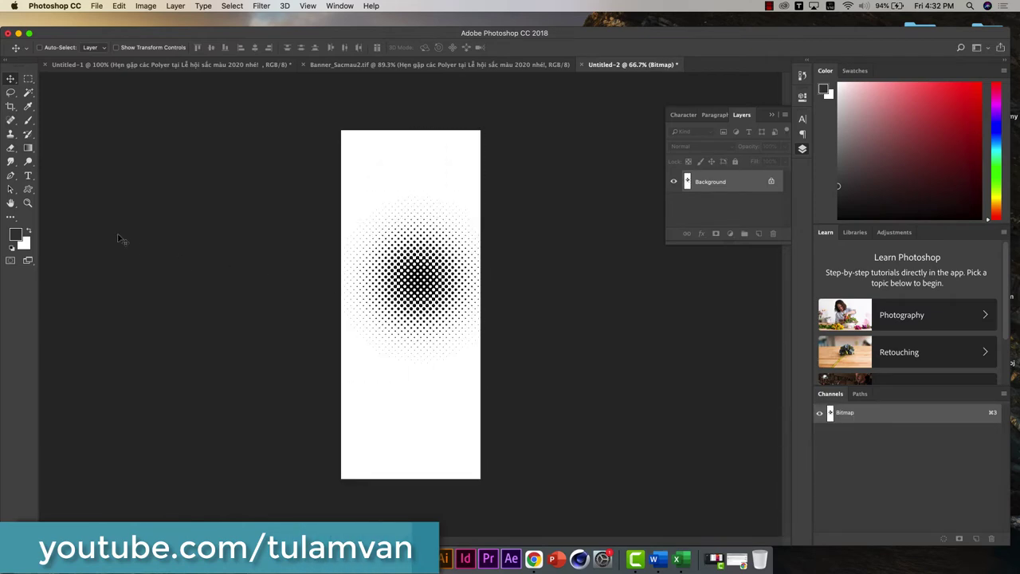
# Zoom in on the halftone dots, select the whole image, and return to Banner_Sacmau2.tif
pyautogui.press('z')
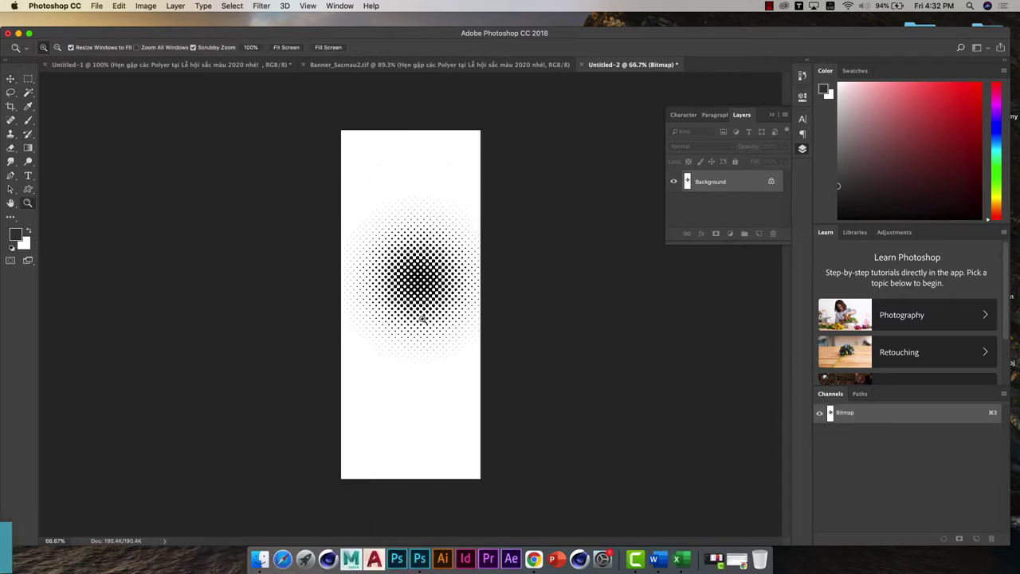
pyautogui.moveTo(422, 317)
pyautogui.mouseDown()
pyautogui.moveTo(387, 322)
pyautogui.moveTo(393, 335)
pyautogui.mouseUp()
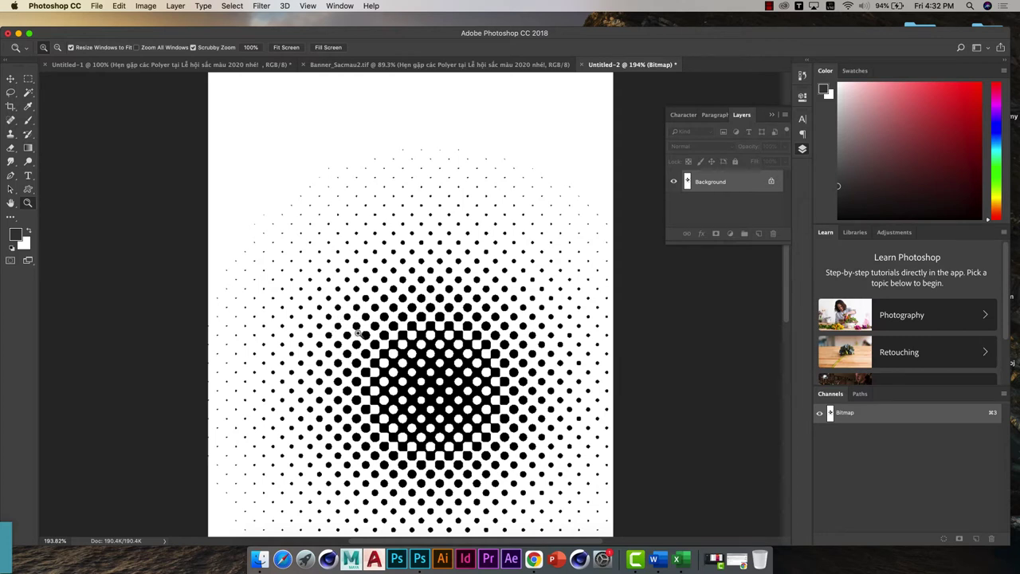
pyautogui.press('super+a')
pyautogui.click(444, 65)
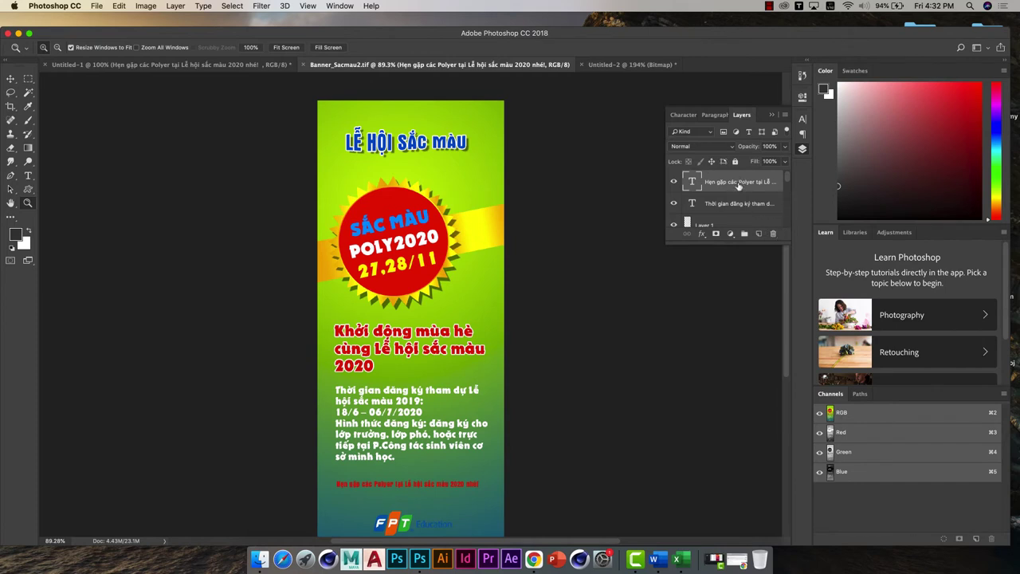
# Paste the halftone dots into the banner as Layer 2 and zoom in on them
pyautogui.hotkey('ctrl', 'v')
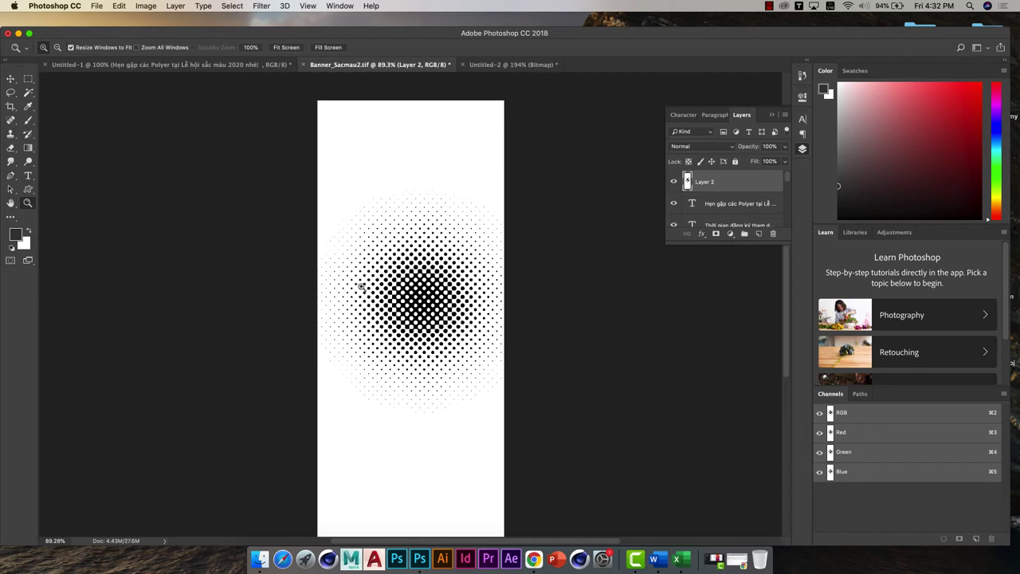
pyautogui.moveTo(370, 297); pyautogui.dragTo(431, 360)
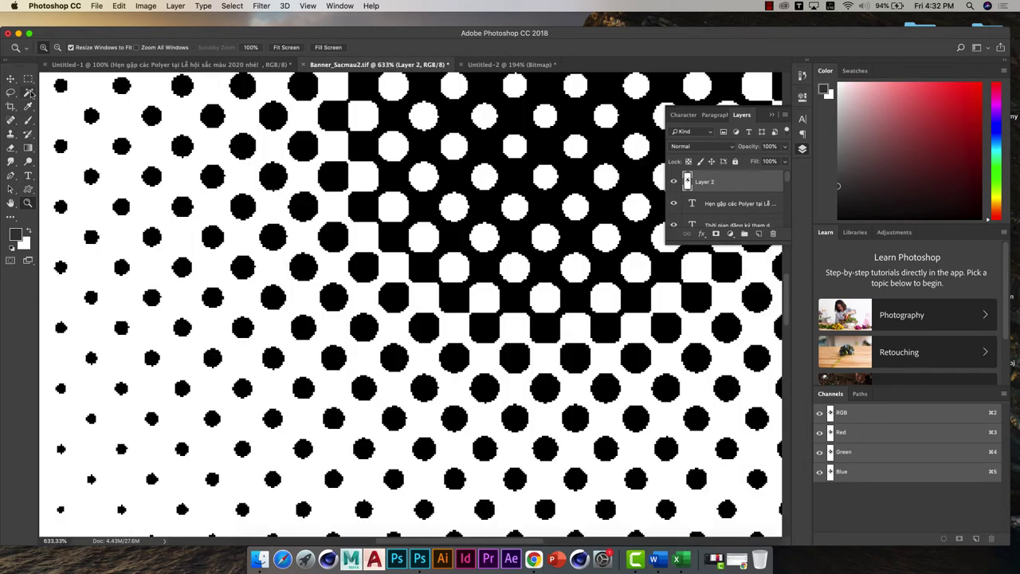
pyautogui.moveTo(30, 94); pyautogui.dragTo(72, 106)
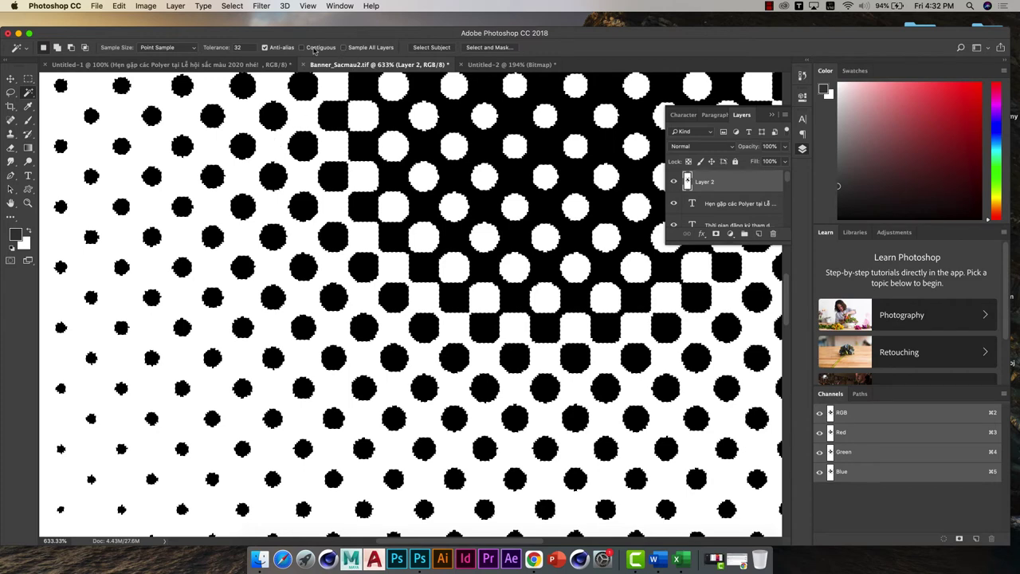
# Turn off Contiguous, replace pasted Layer 2 with a new empty layer, and make white the foreground
pyautogui.click(314, 50)
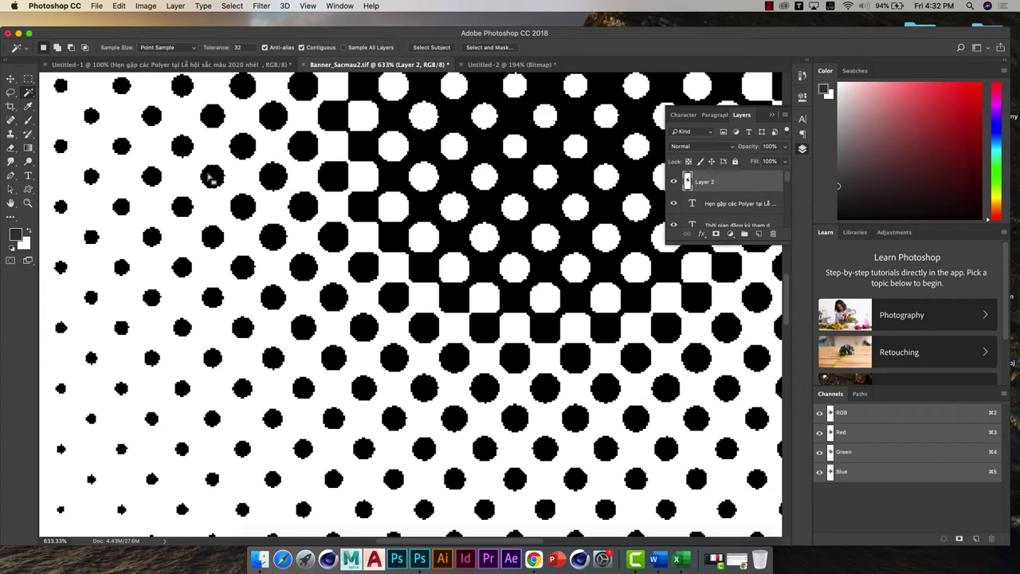
pyautogui.click(303, 48)
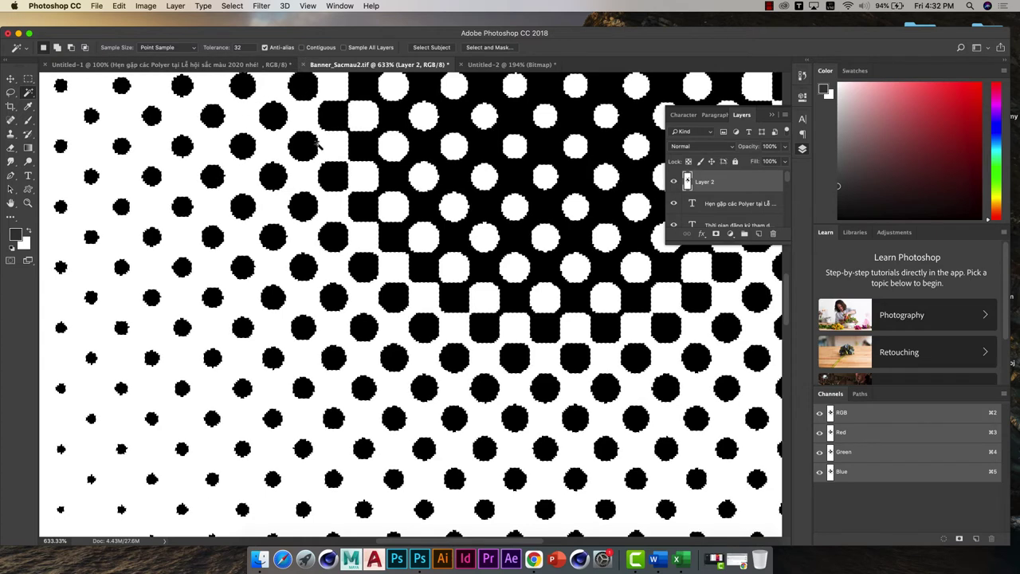
pyautogui.press('super+0')
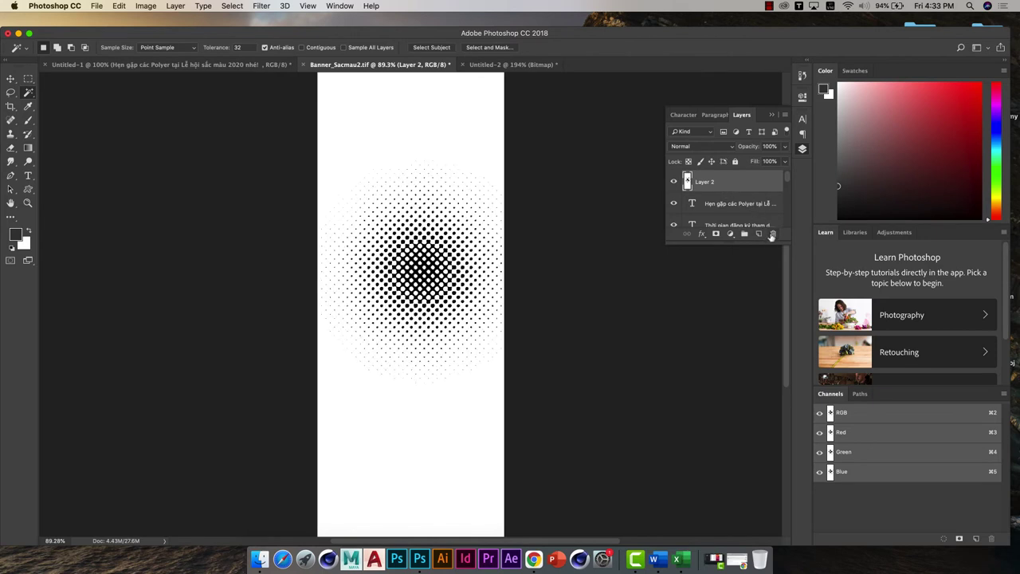
pyautogui.click(772, 237)
pyautogui.click(590, 195)
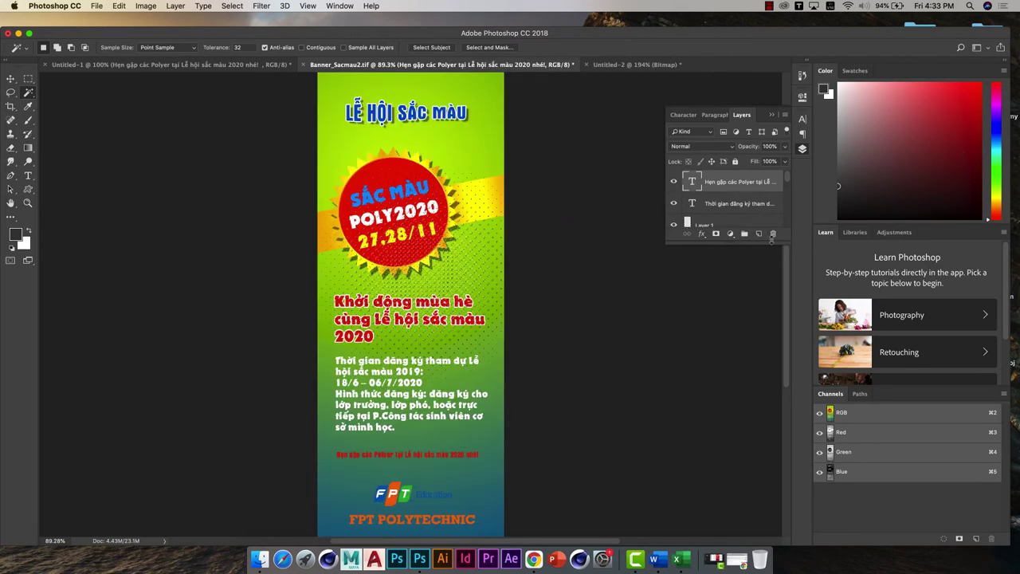
pyautogui.click(759, 234)
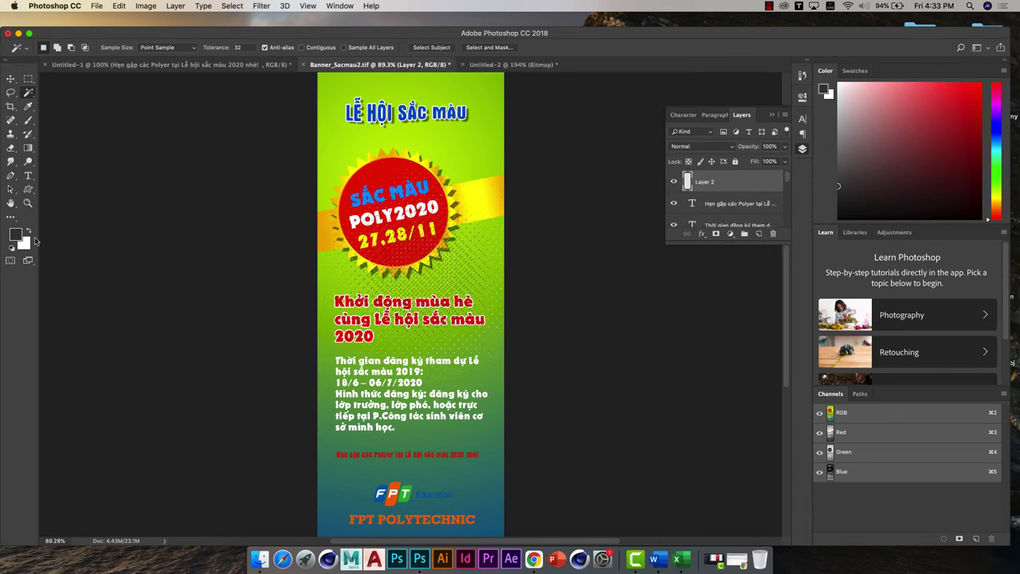
pyautogui.click(29, 232)
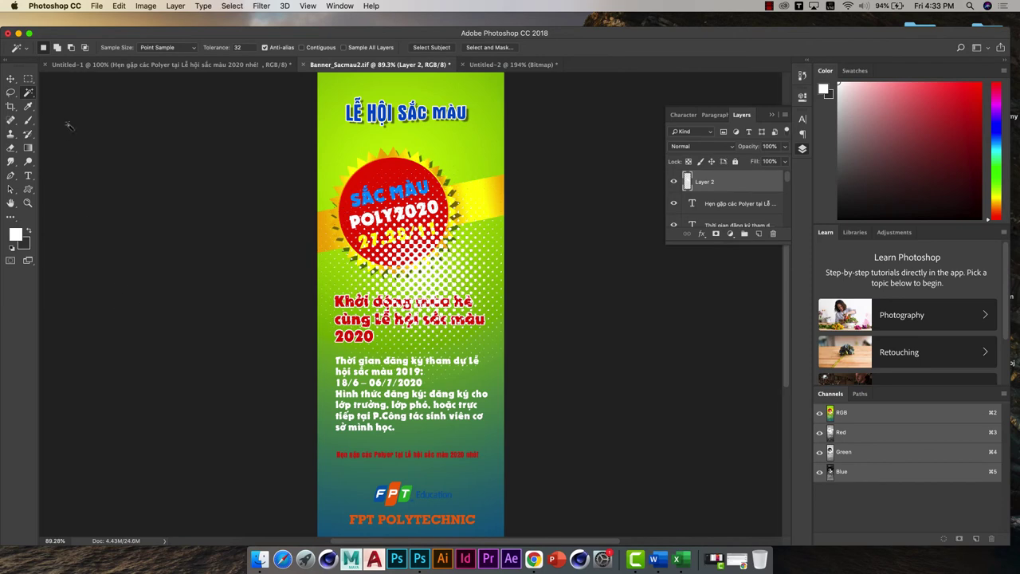
# Move the white dot layer down-right over the middle text and set its opacity to about 72%
pyautogui.click(11, 78)
pyautogui.moveTo(433, 279)
pyautogui.mouseDown()
pyautogui.moveTo(461, 335)
pyautogui.moveTo(498, 319)
pyautogui.mouseUp()
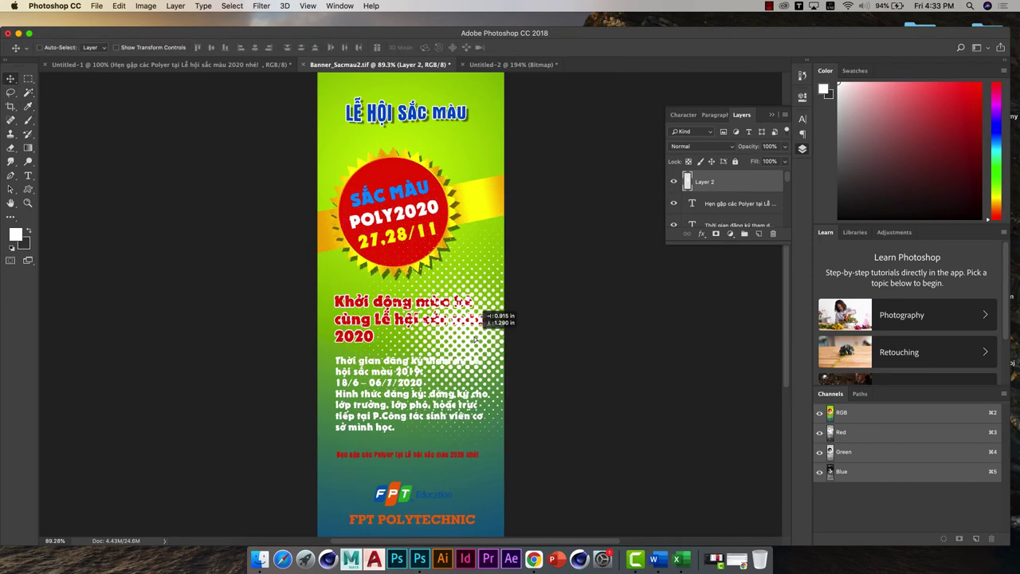
pyautogui.moveTo(749, 148); pyautogui.dragTo(730, 146)
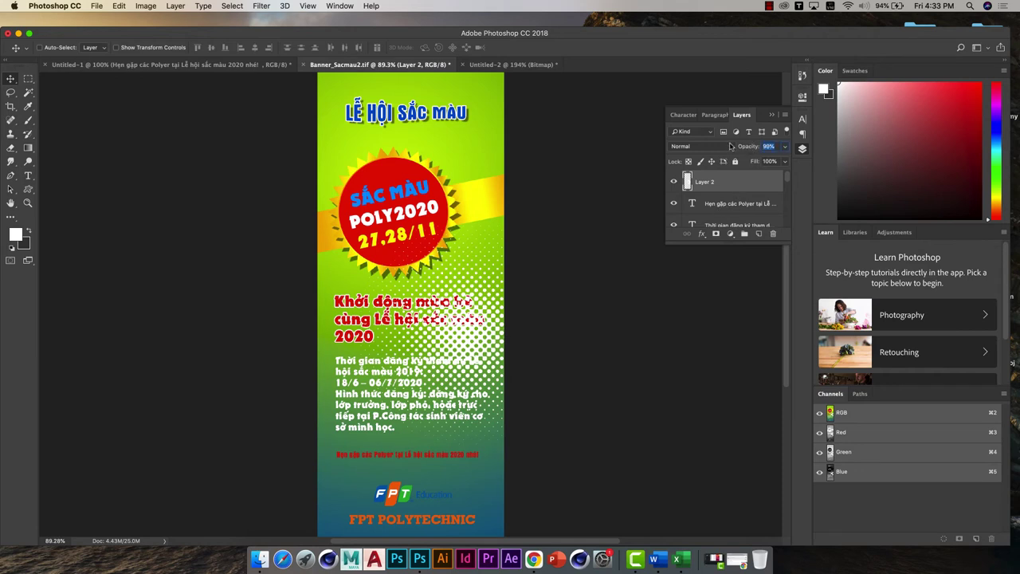
pyautogui.moveTo(730, 181)
pyautogui.mouseDown()
pyautogui.moveTo(728, 255)
pyautogui.moveTo(725, 209)
pyautogui.mouseUp()
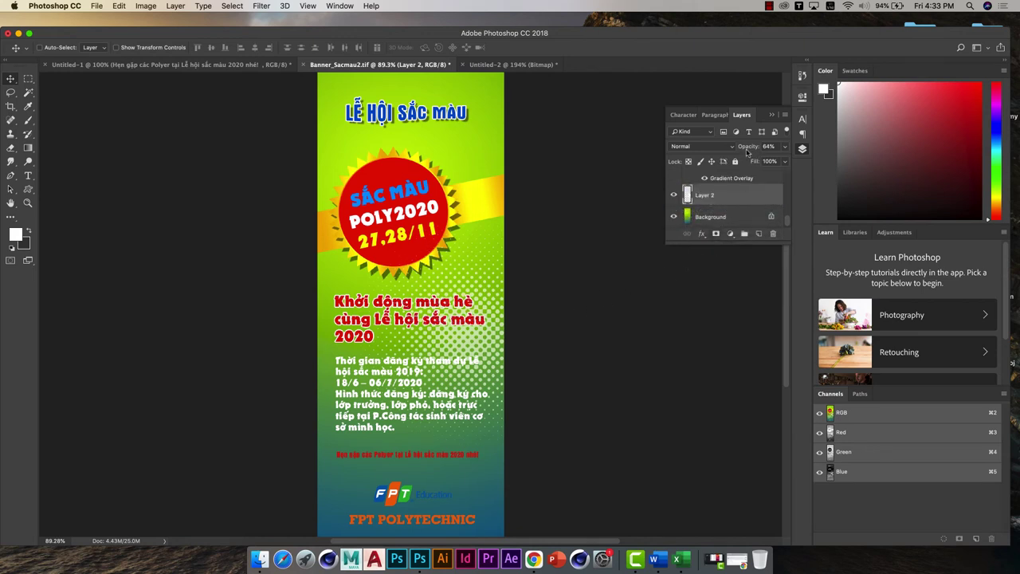
pyautogui.moveTo(747, 151); pyautogui.dragTo(747, 151)
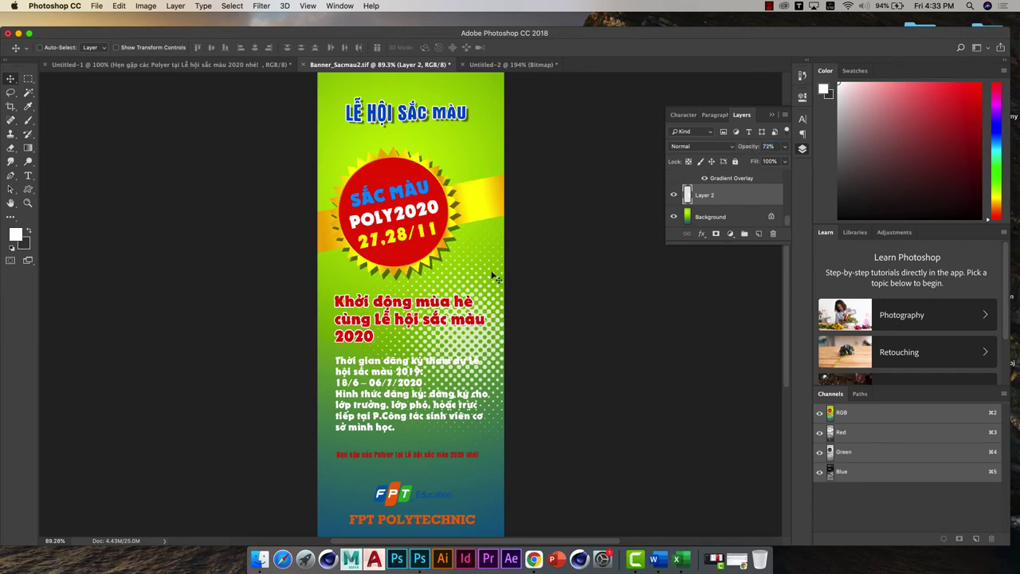
pyautogui.moveTo(489, 285); pyautogui.dragTo(492, 292)
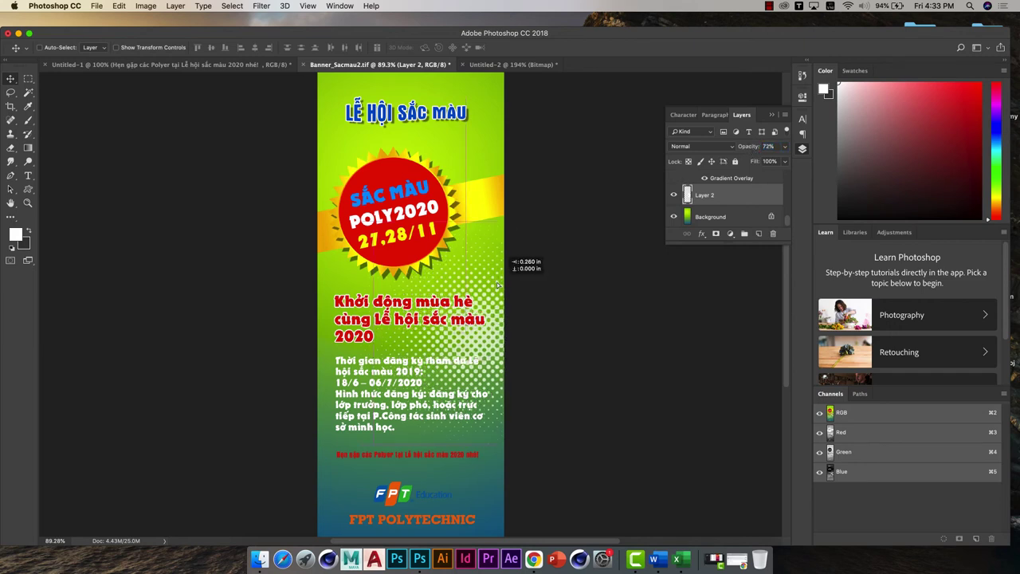
# Scale the dot pattern to about 146%, shift it right and down, then return to Untitled-2
pyautogui.press('super+t')
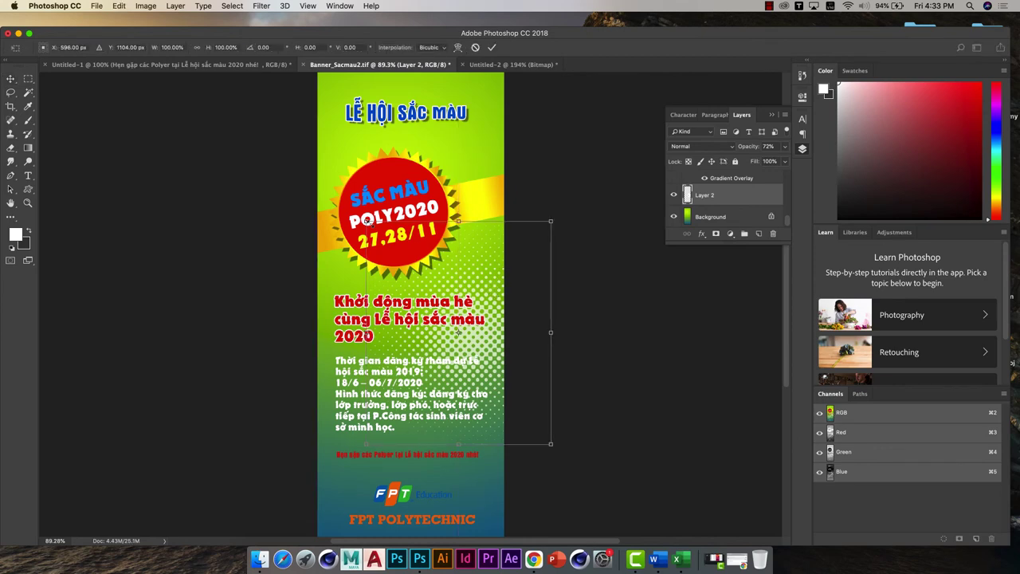
pyautogui.moveTo(311, 162); pyautogui.dragTo(283, 118)
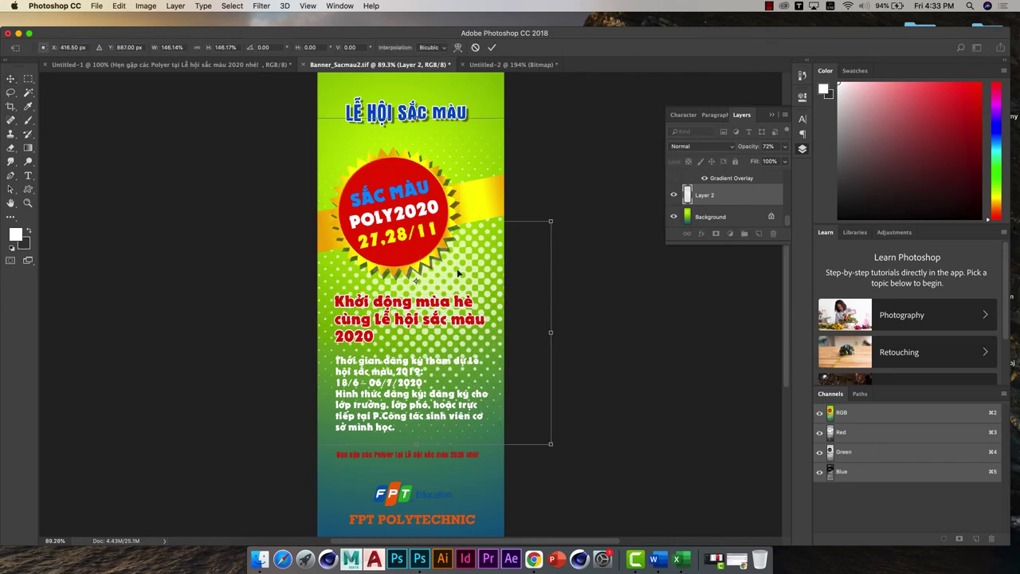
pyautogui.moveTo(459, 273); pyautogui.dragTo(523, 321)
pyautogui.press('Return')
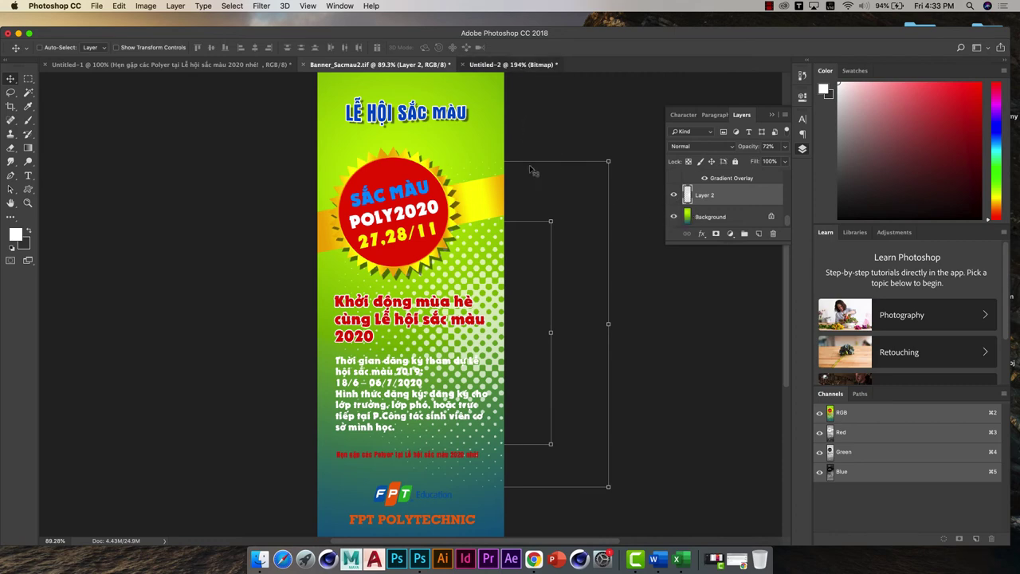
pyautogui.hotkey('ctrl', 'Tab')
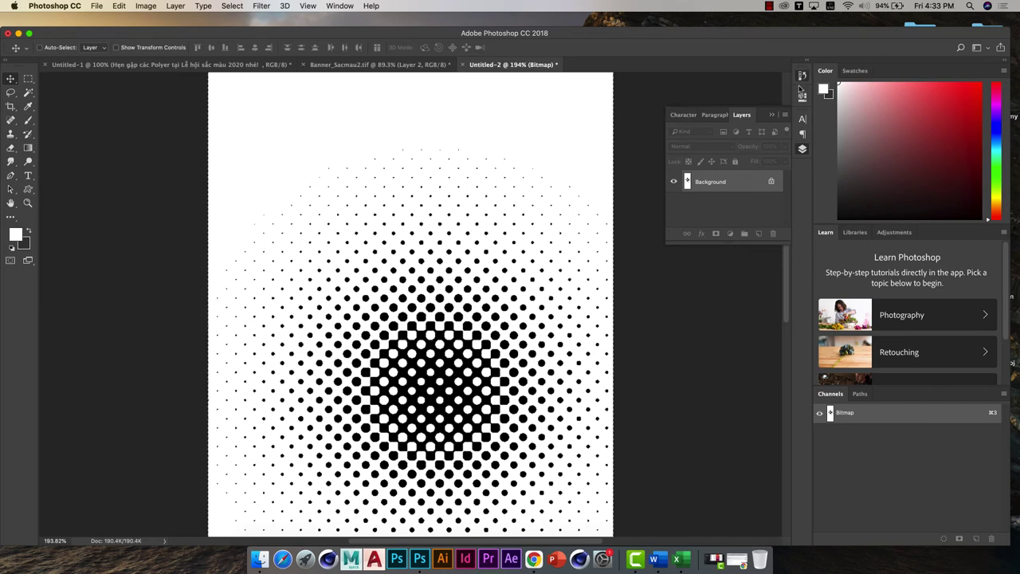
# Revert Untitled-2 in History to the soft brush blob state and select the Brush Tool
pyautogui.click(802, 76)
pyautogui.click(722, 93)
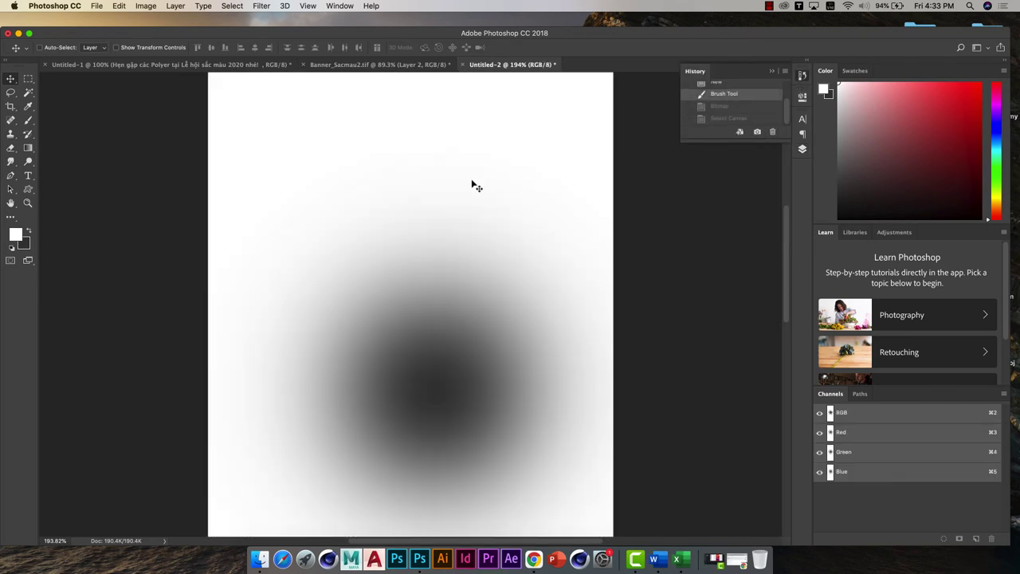
pyautogui.click(28, 120)
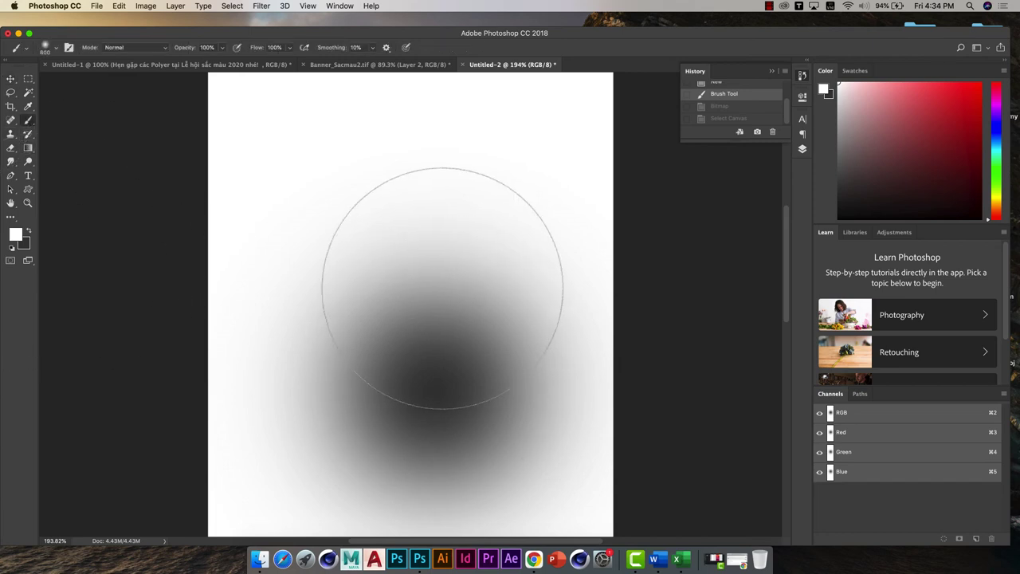
# Check the brush size and softness, then isolate the Red channel
pyautogui.rightClick(520, 300)
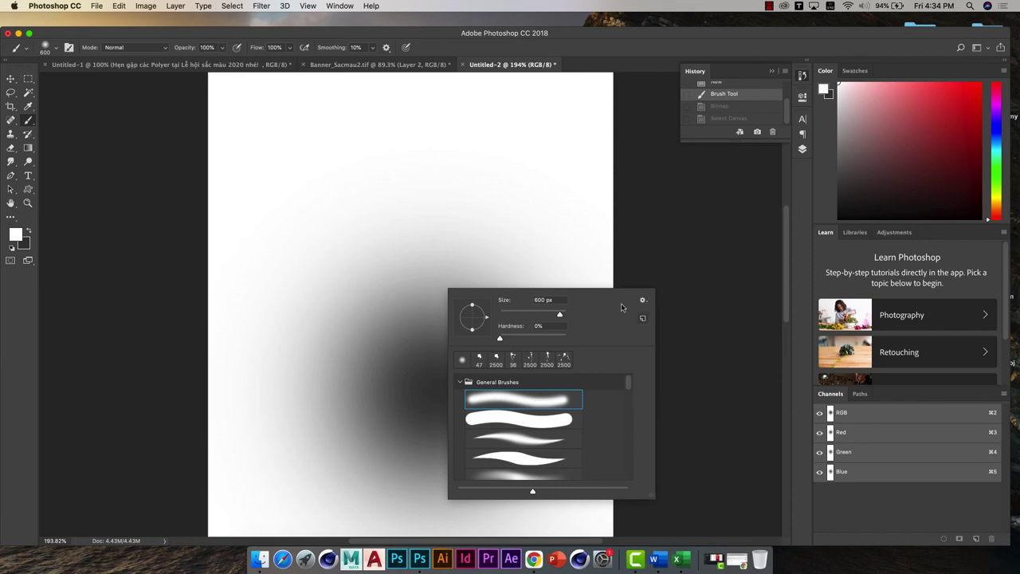
pyautogui.click(728, 376)
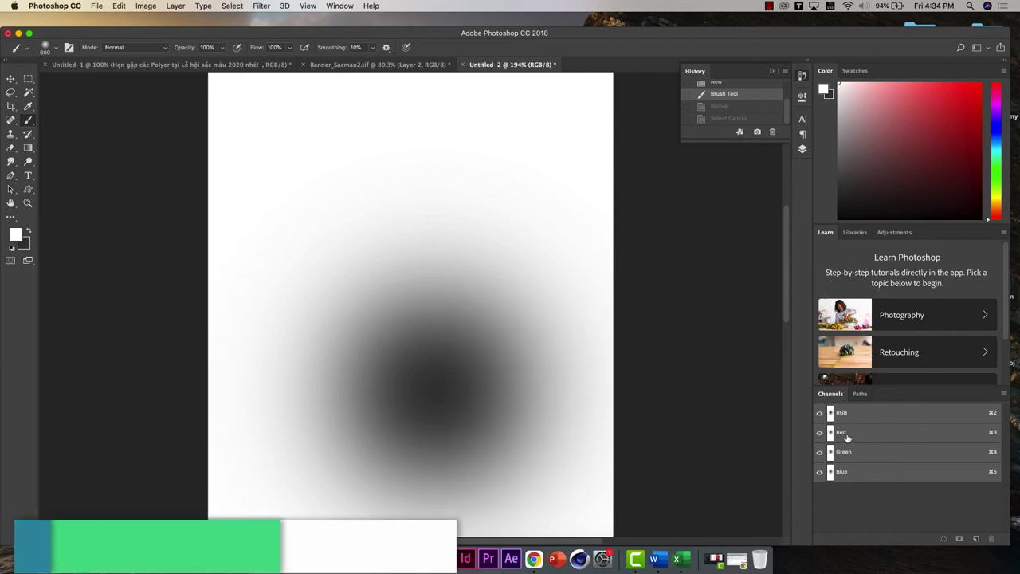
pyautogui.click(847, 435)
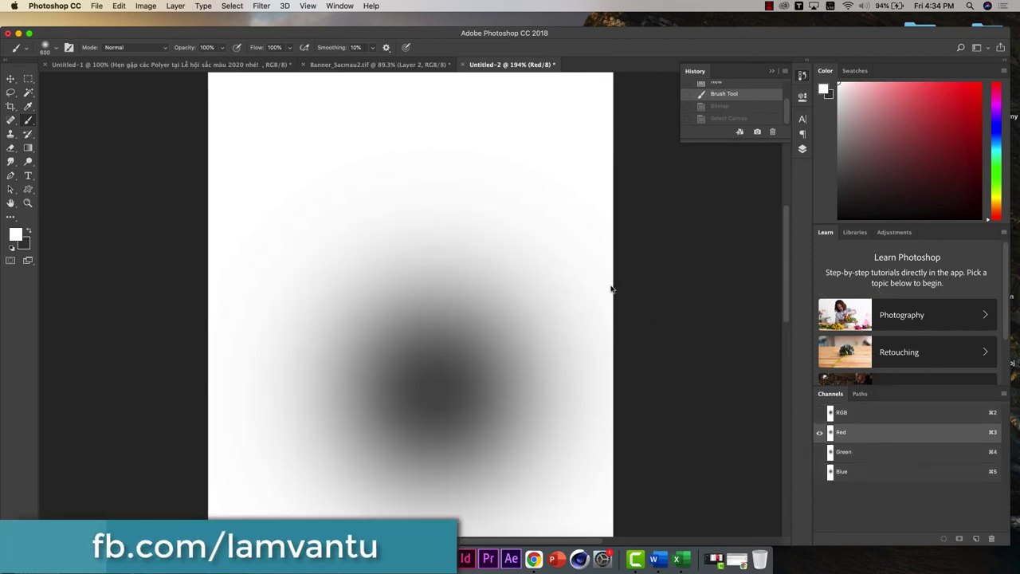
pyautogui.click(146, 5)
pyautogui.moveTo(151, 18)
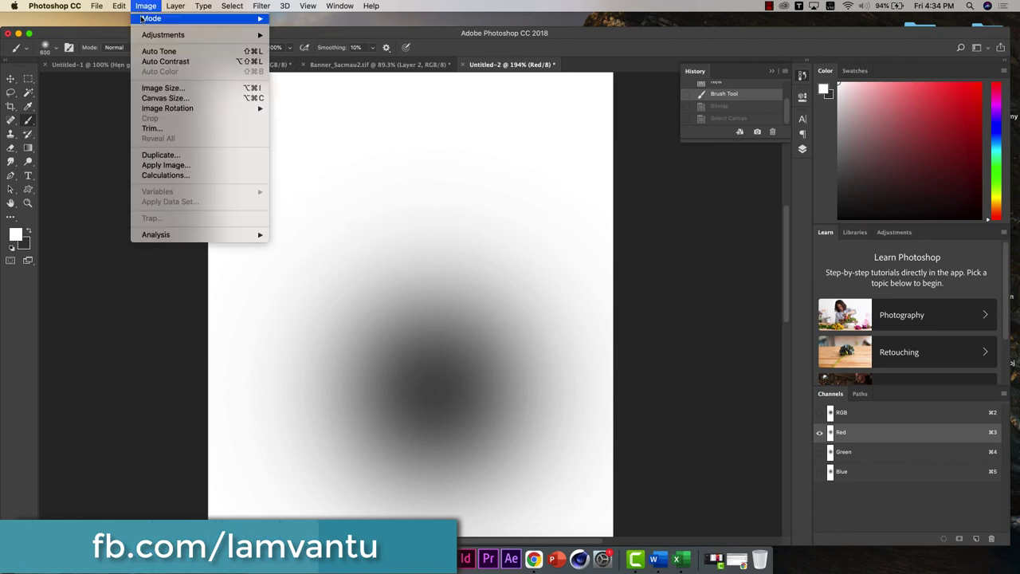
# Convert Untitled-2 to Bitmap at 200 pixels/inch with a Round, 45° halftone screen
pyautogui.click(296, 22)
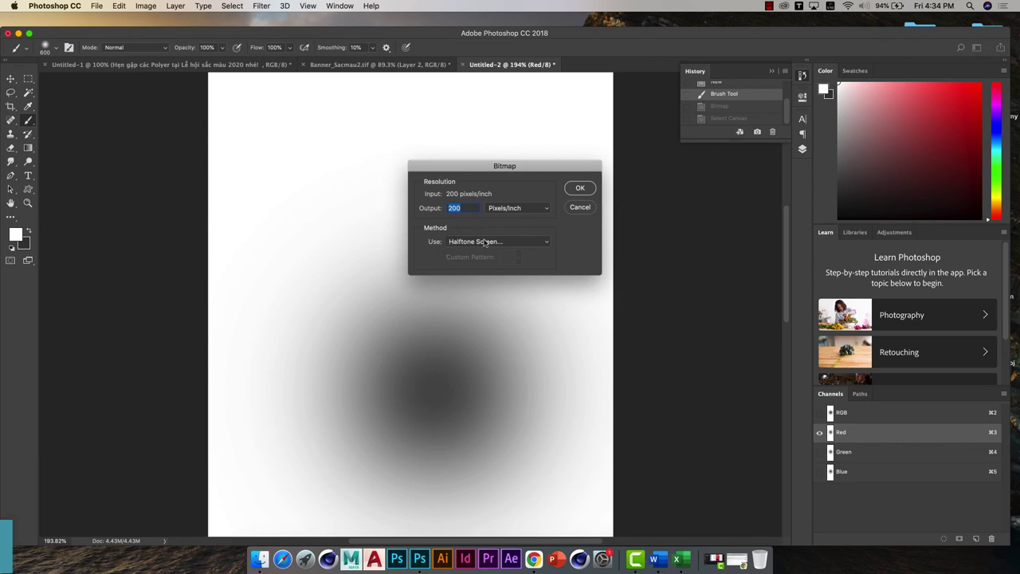
pyautogui.click(579, 189)
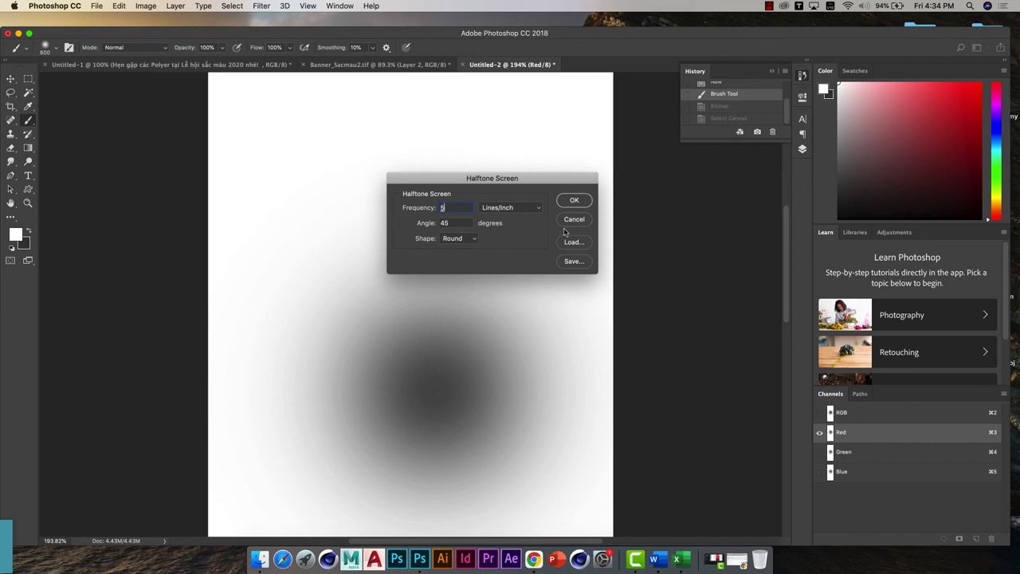
pyautogui.click(574, 200)
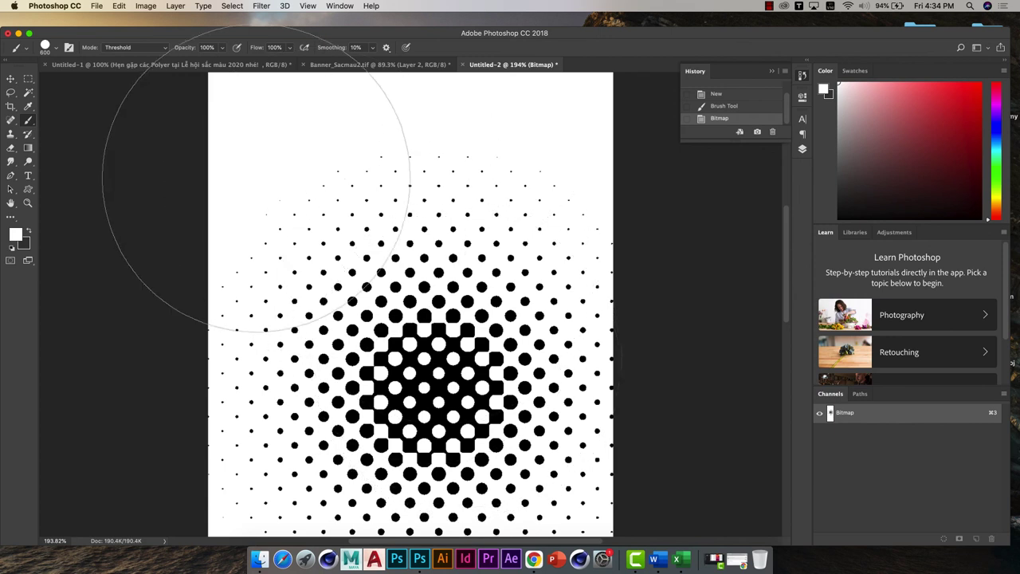
pyautogui.click(11, 80)
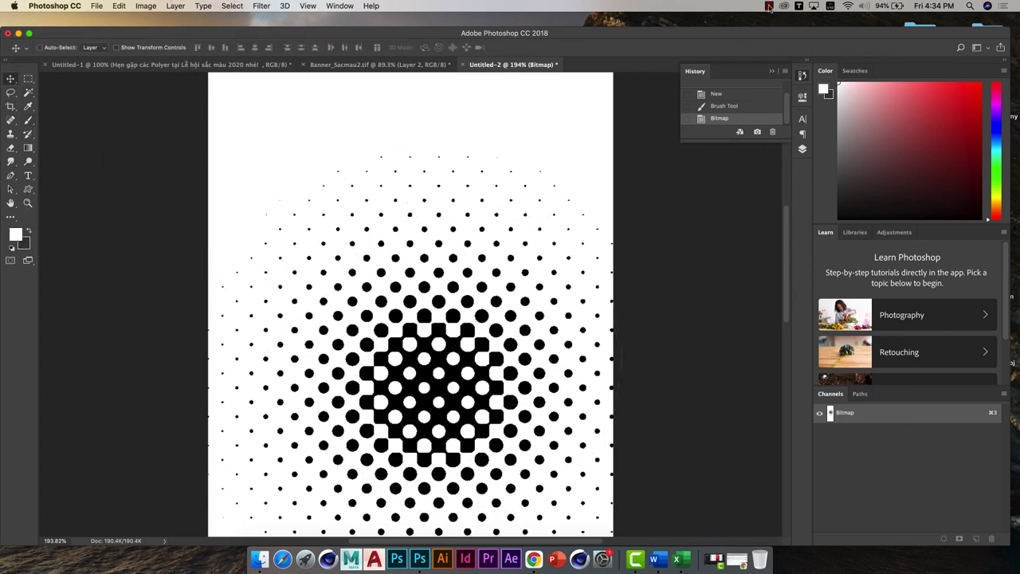
pyautogui.click(769, 7)
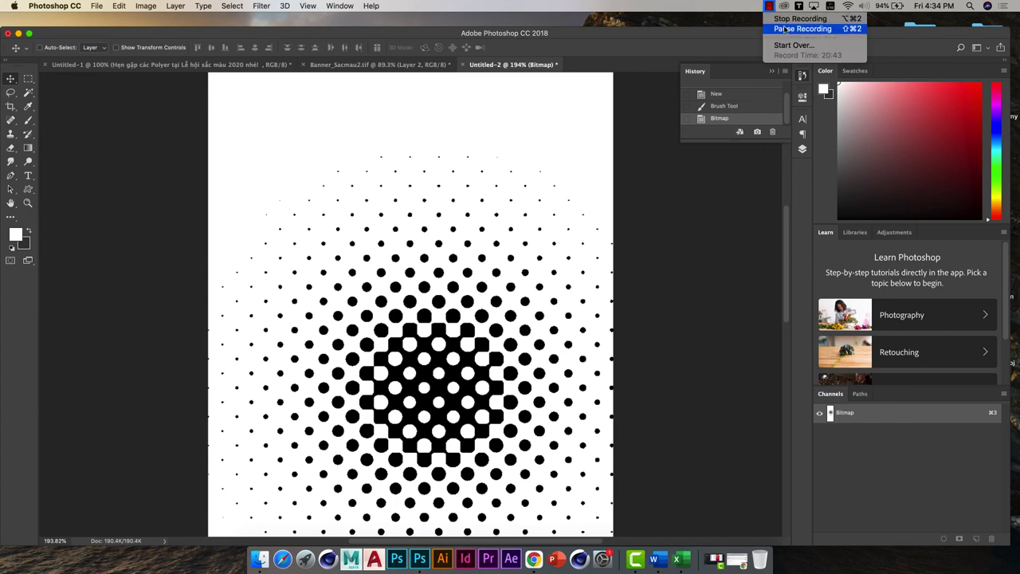